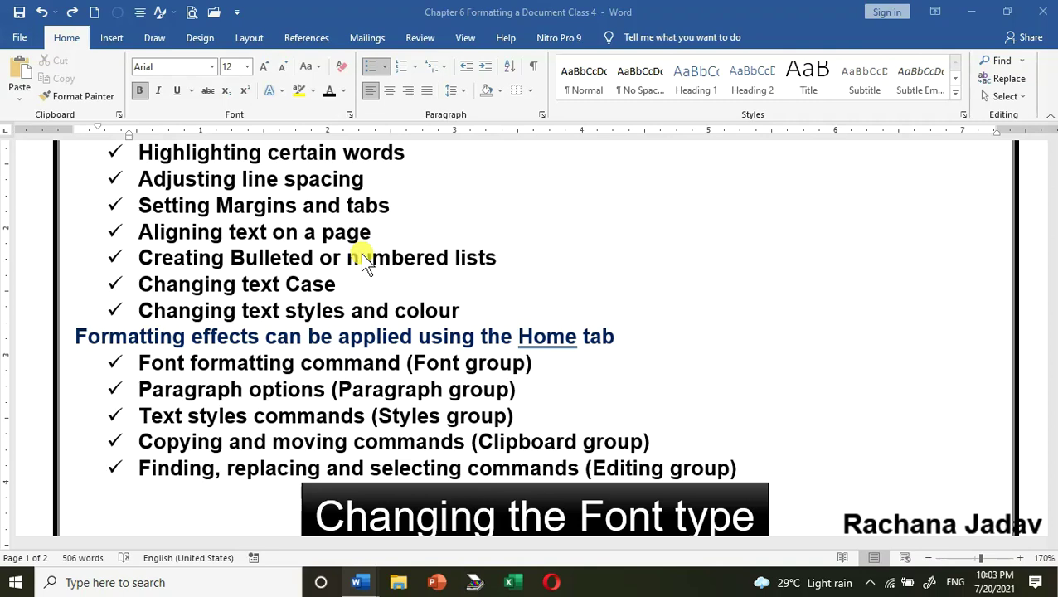
- Open the Font dialog to view its font, style and size settings, and close it without changes
scroll(366, 246, "down", 3)
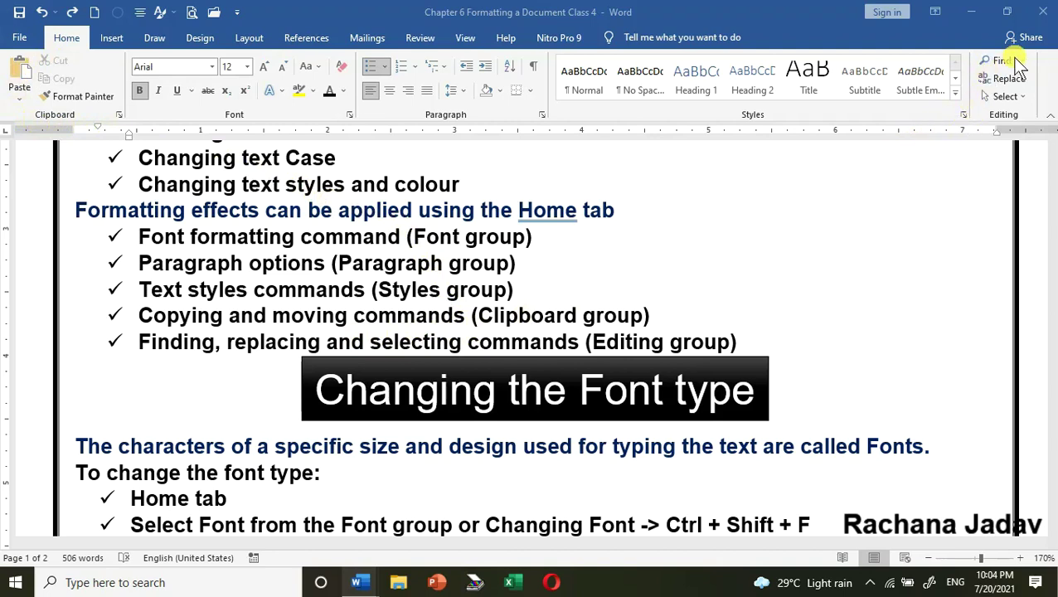
scroll(764, 176, "down", 3)
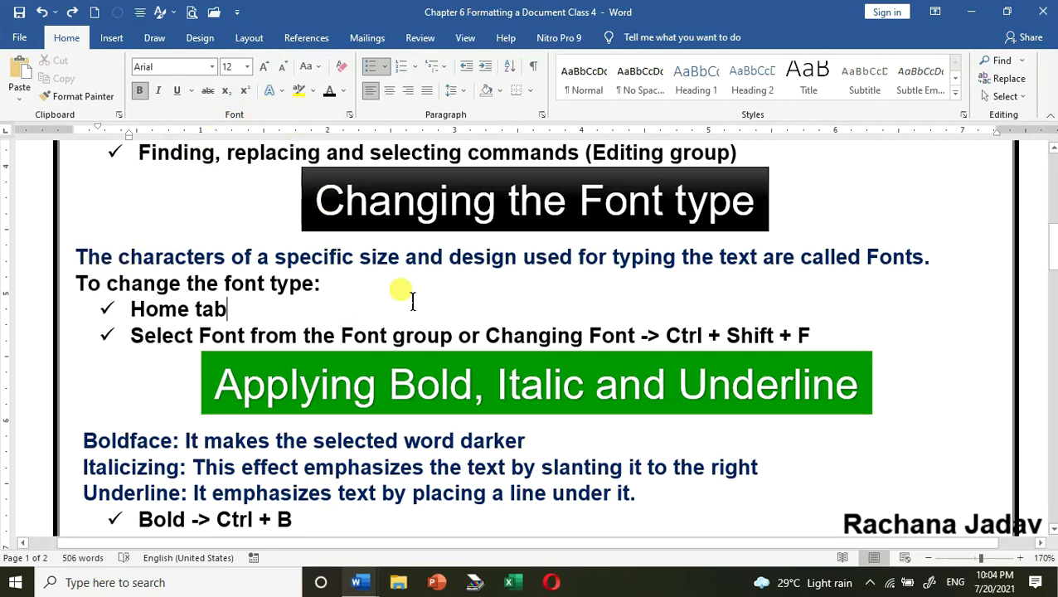
key("ctrl+shift+f")
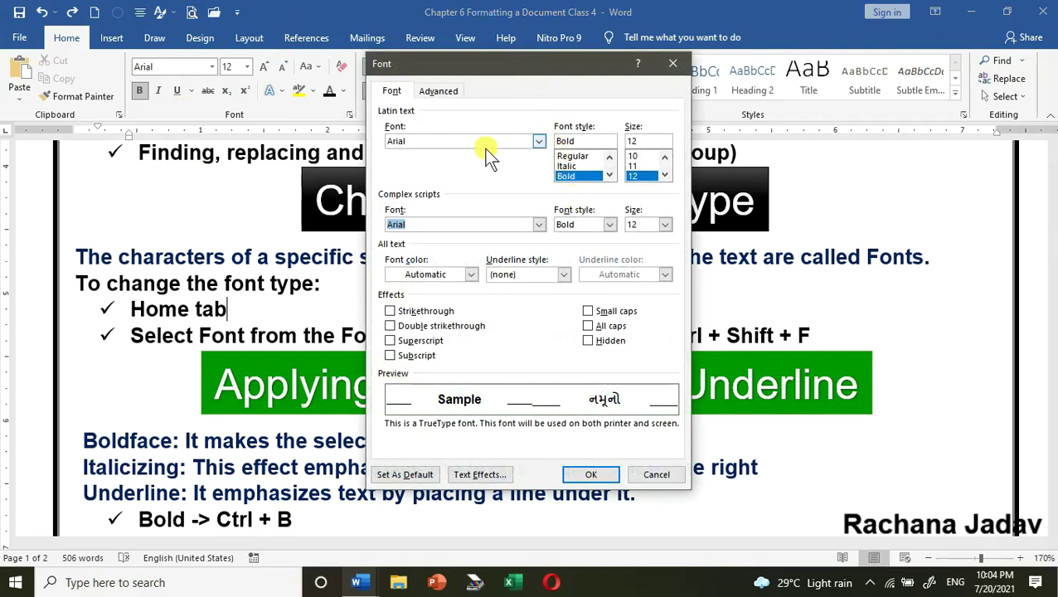
left_click(672, 64)
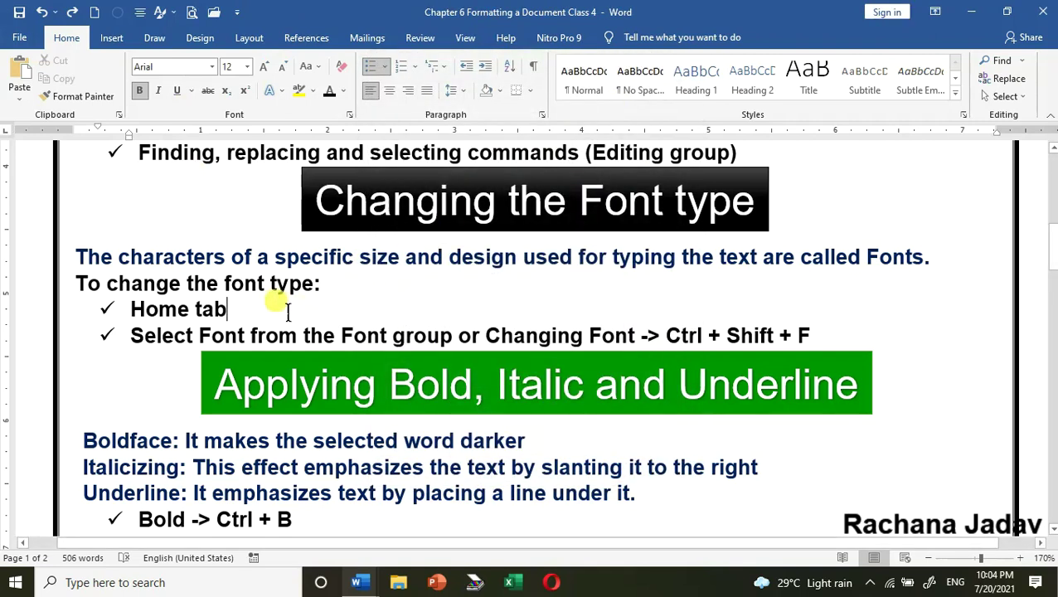
left_click_drag(145, 346, 465, 330)
key("Left")
left_click(811, 336, "shift")
left_click(810, 336)
left_click_drag(70, 337, 805, 340)
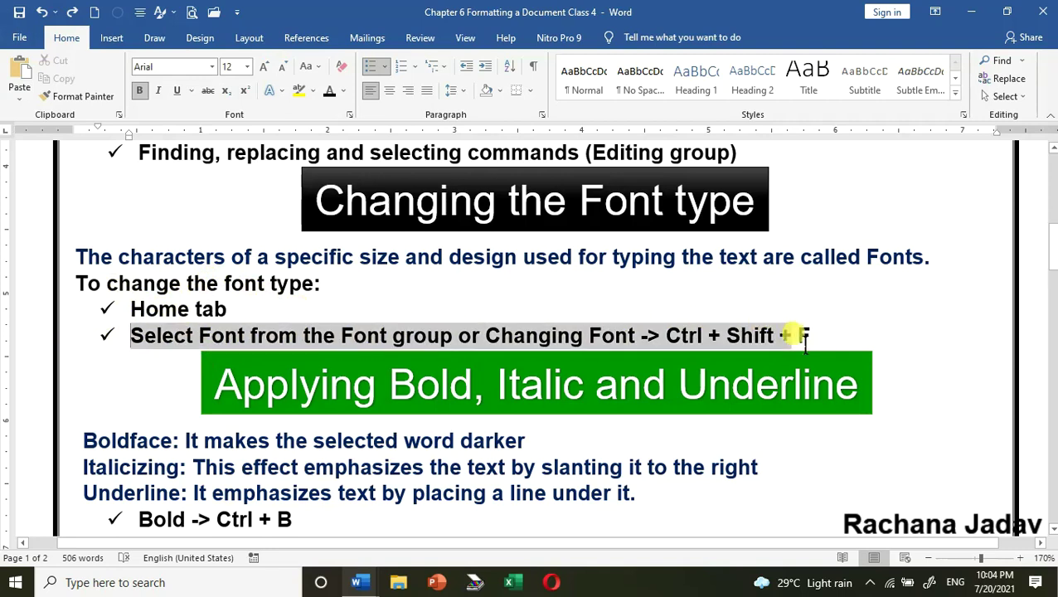
left_click(809, 337)
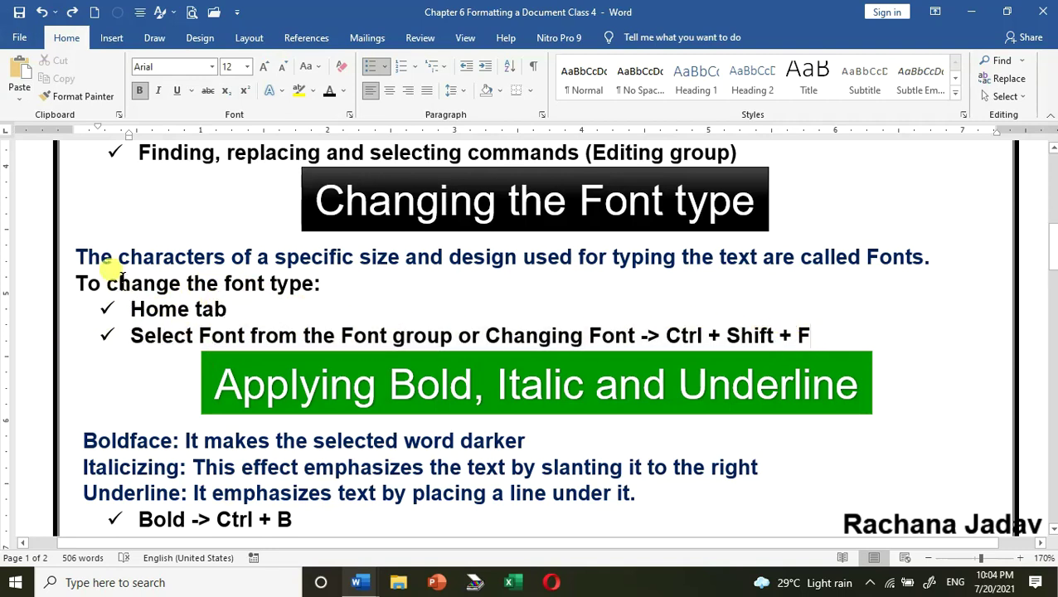
- Change the font of the line "To change the font type:" to Arial Nova Cond
left_click_drag(81, 282, 337, 282)
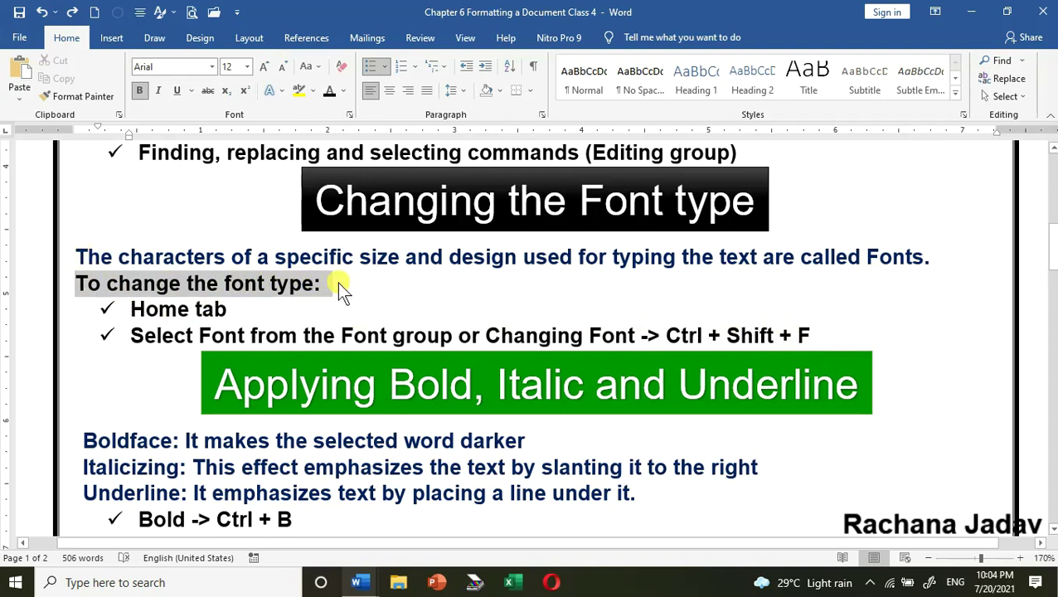
left_click(211, 67)
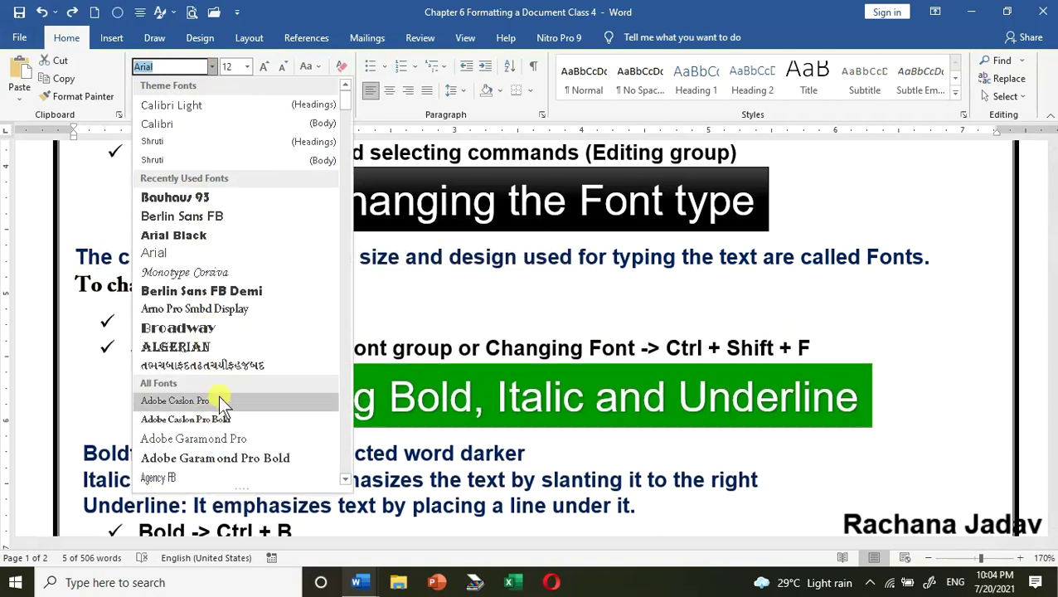
scroll(217, 390, "down", 3)
scroll(204, 357, "down", 3)
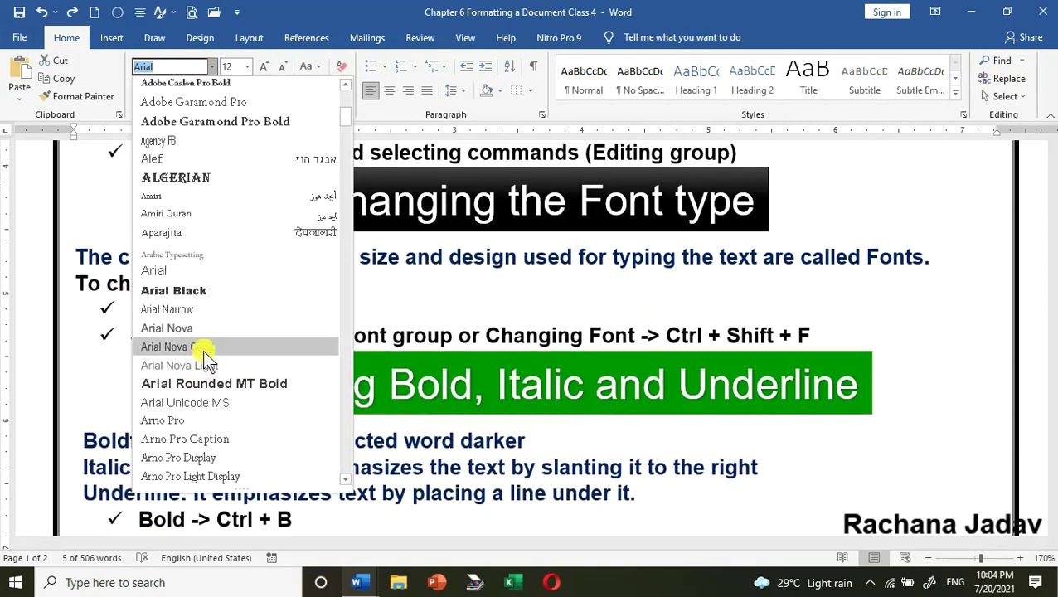
left_click(204, 349)
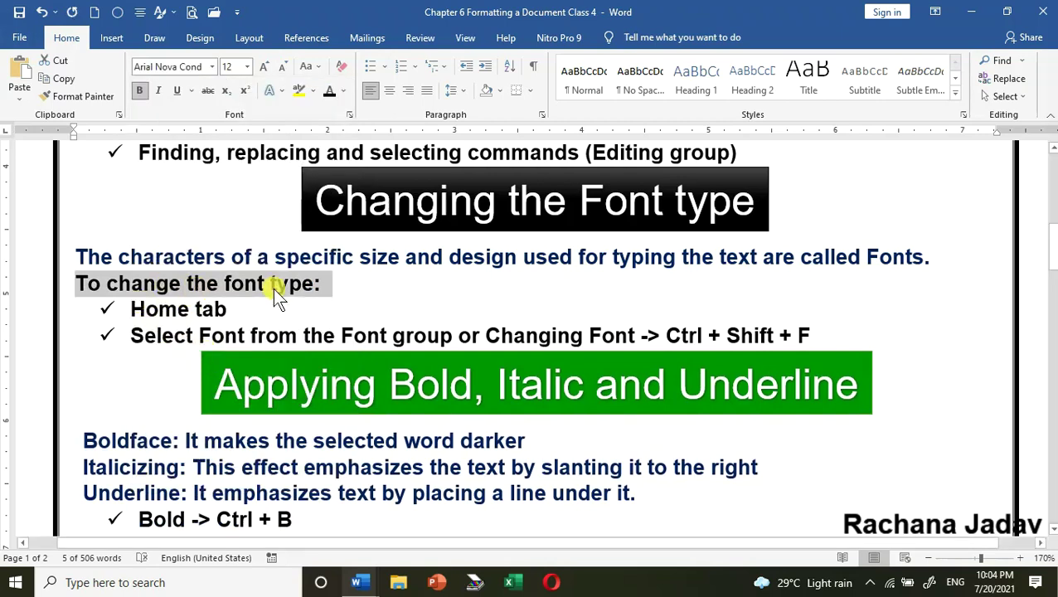
- Set the font of the line "To change the font type:" to Comic Sans MS and deselect the line
left_click(212, 66)
scroll(207, 369, "down", 15)
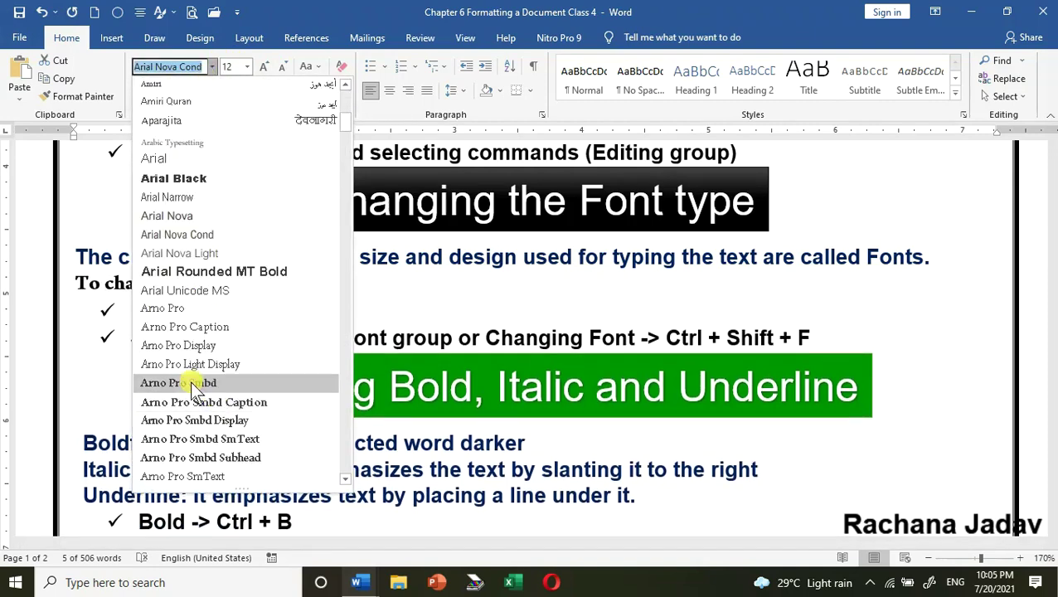
scroll(199, 404, "down", 1)
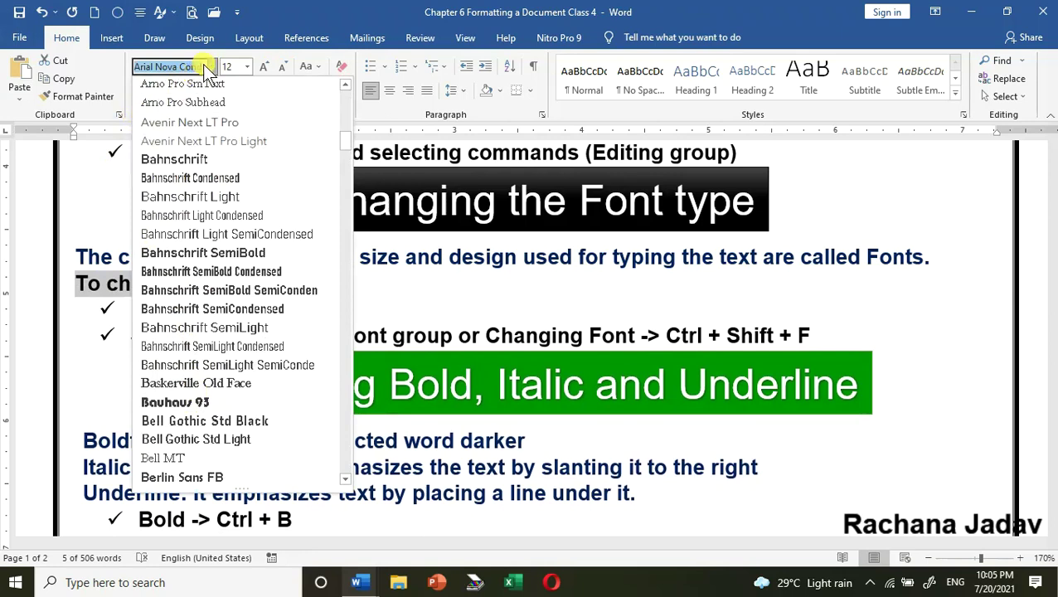
key("BackSpace")
type("Comic Sans MS")
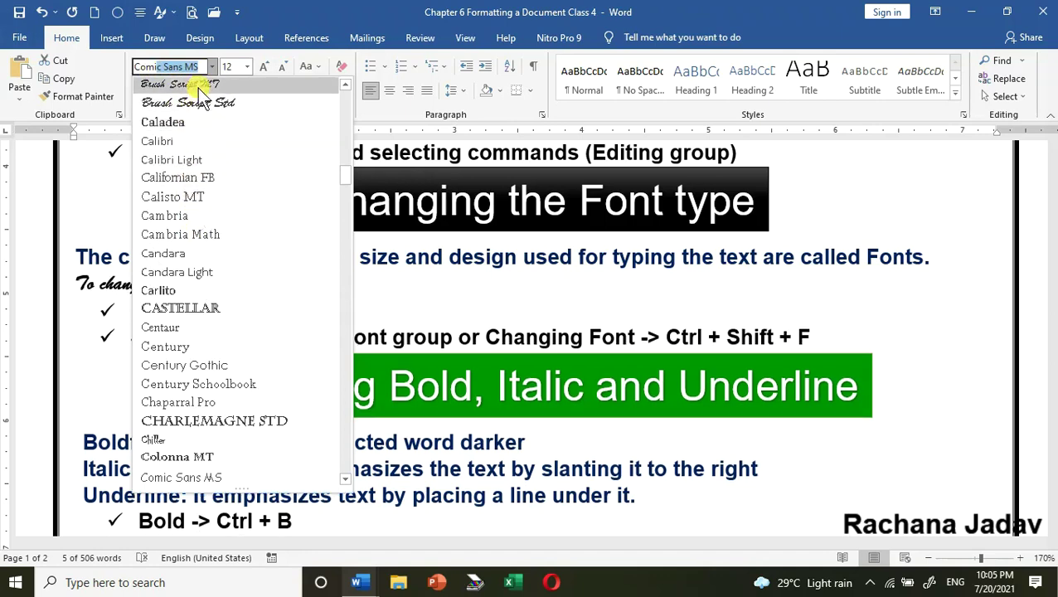
key("Return")
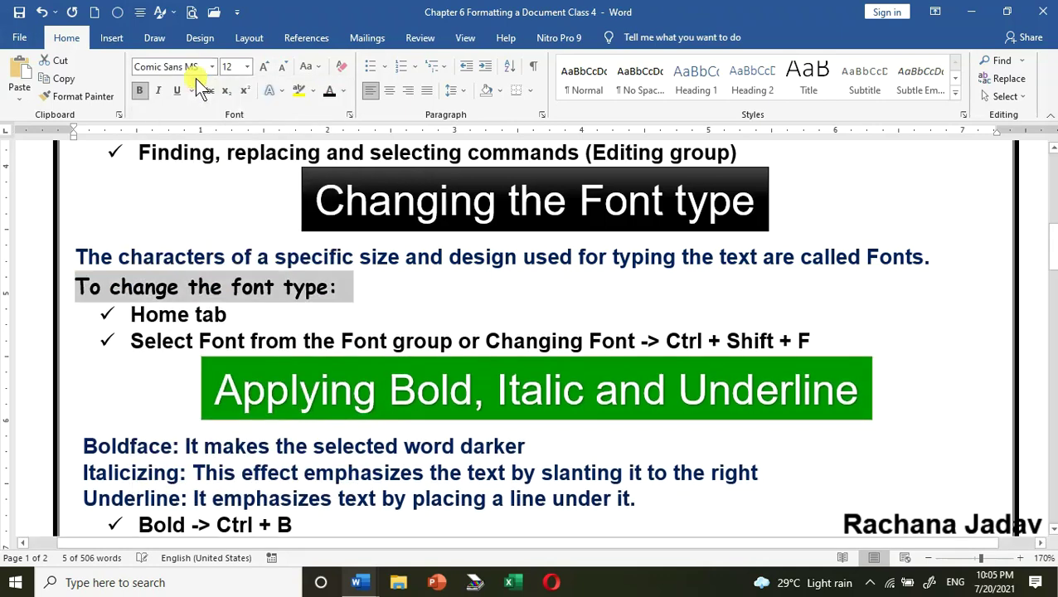
left_click(352, 288)
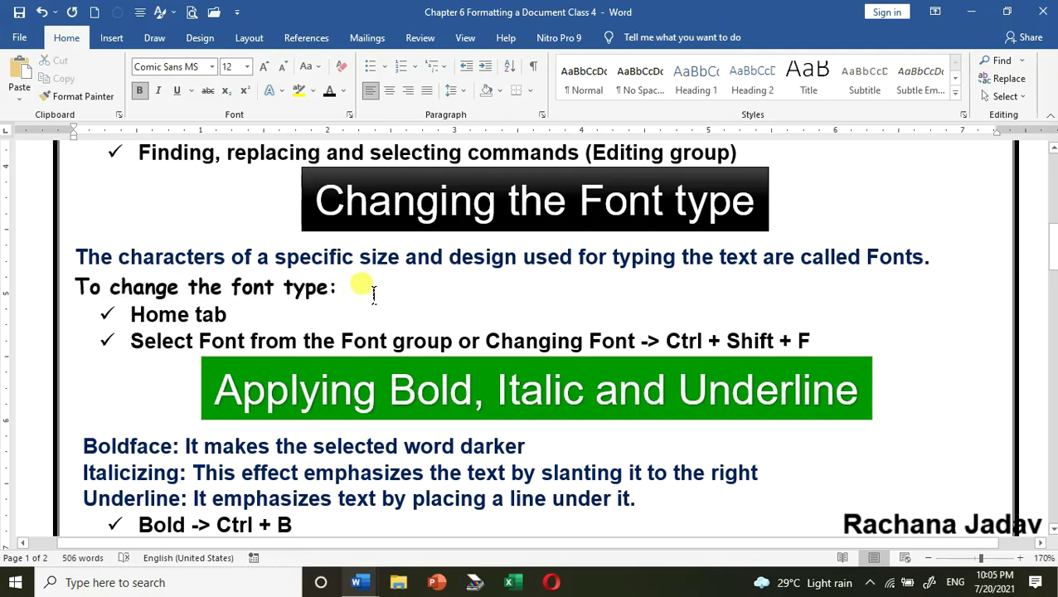
- Toggle bold off, on and off again for the three Boldface, Italicizing and Underline definition lines
scroll(374, 282, "down", 1)
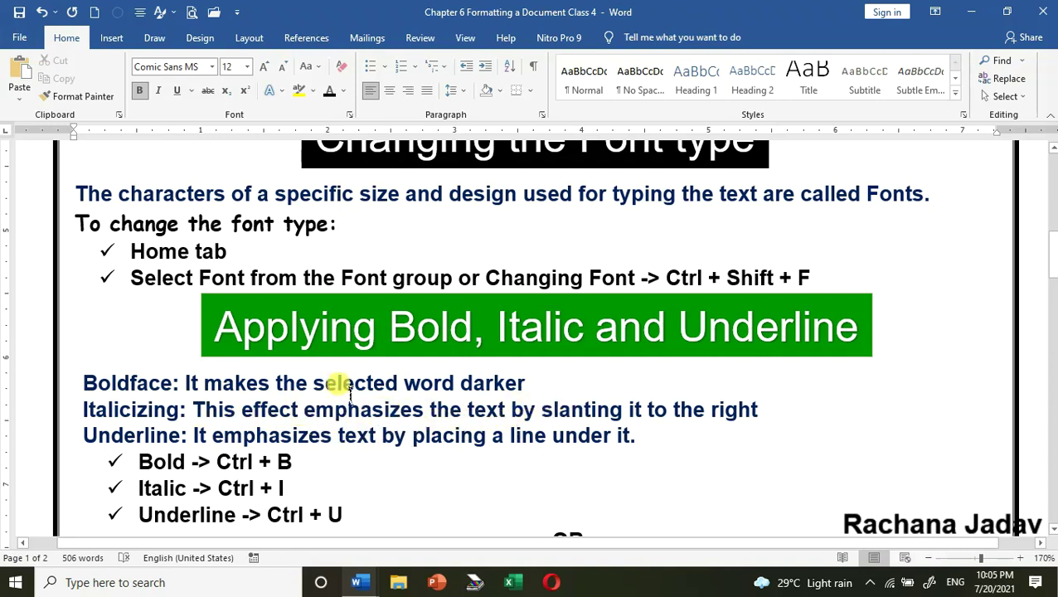
scroll(339, 382, "down", 3)
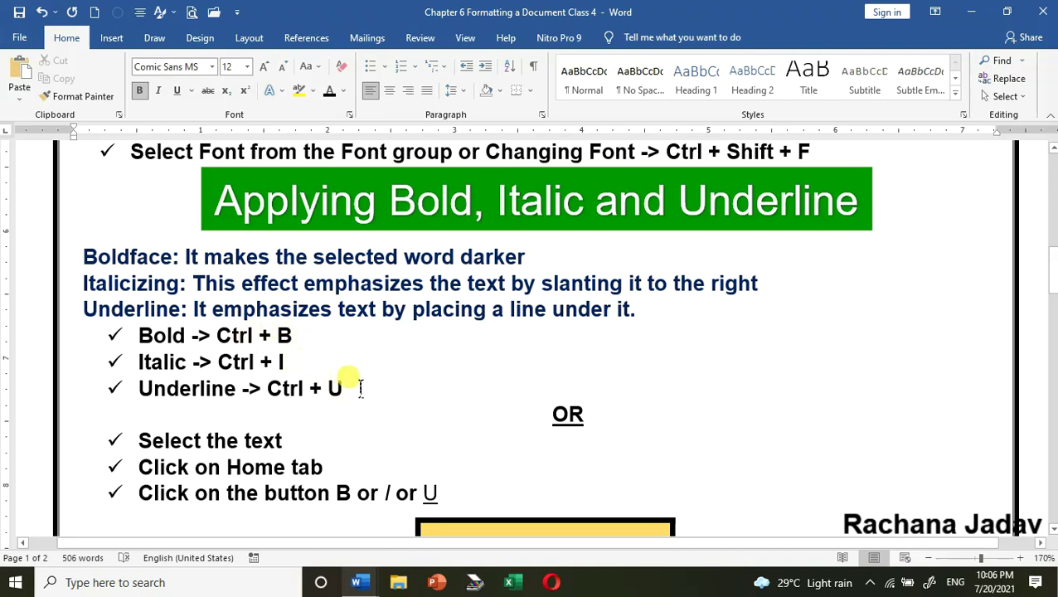
scroll(383, 377, "down", 2)
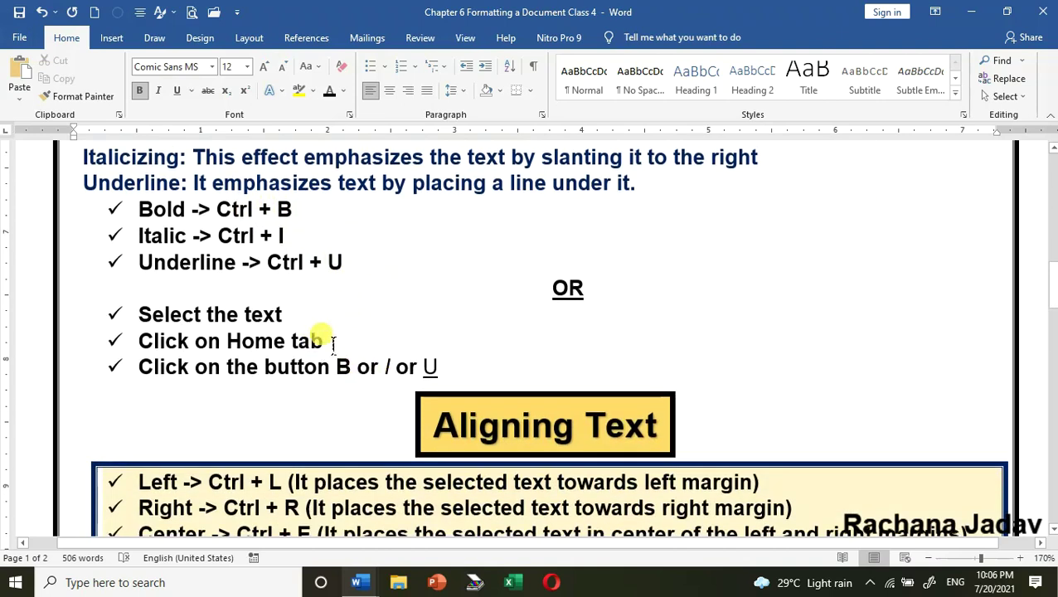
scroll(327, 342, "up", 1)
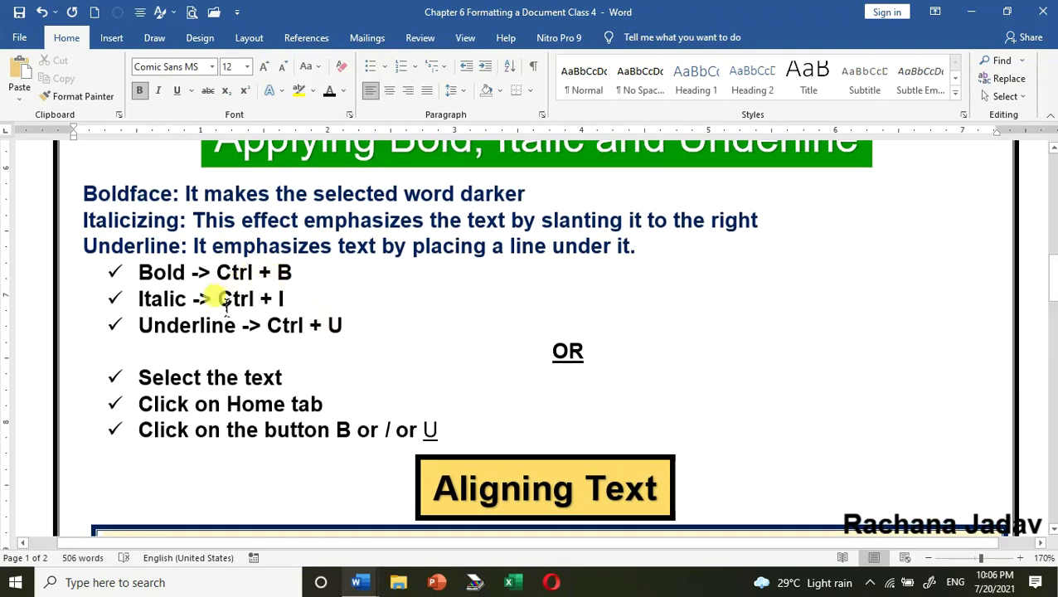
scroll(235, 326, "up", 1)
left_click_drag(84, 256, 430, 283)
left_click_drag(429, 283, 636, 309)
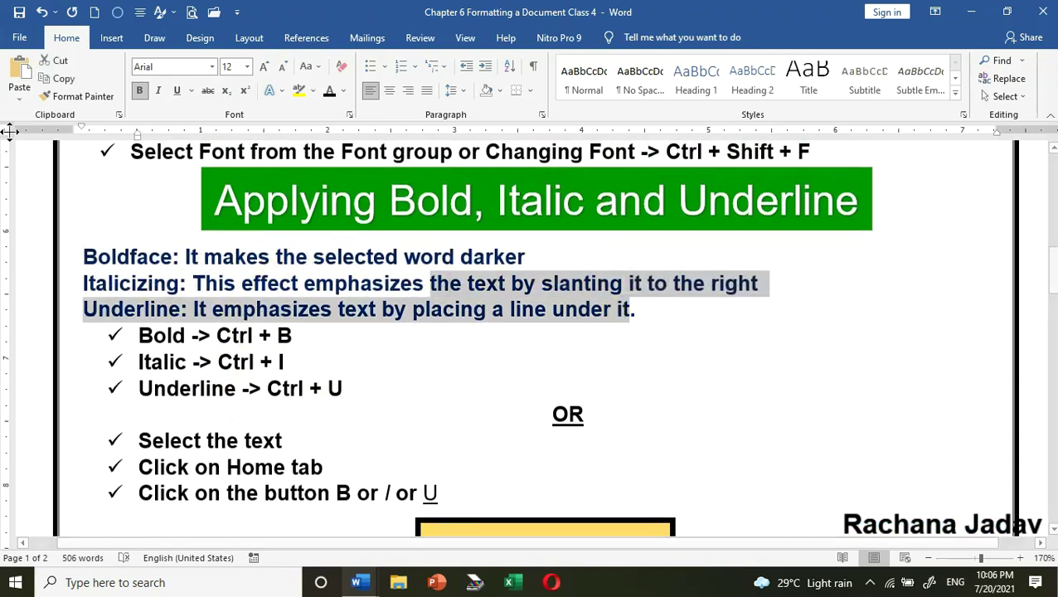
left_click_drag(85, 256, 678, 307)
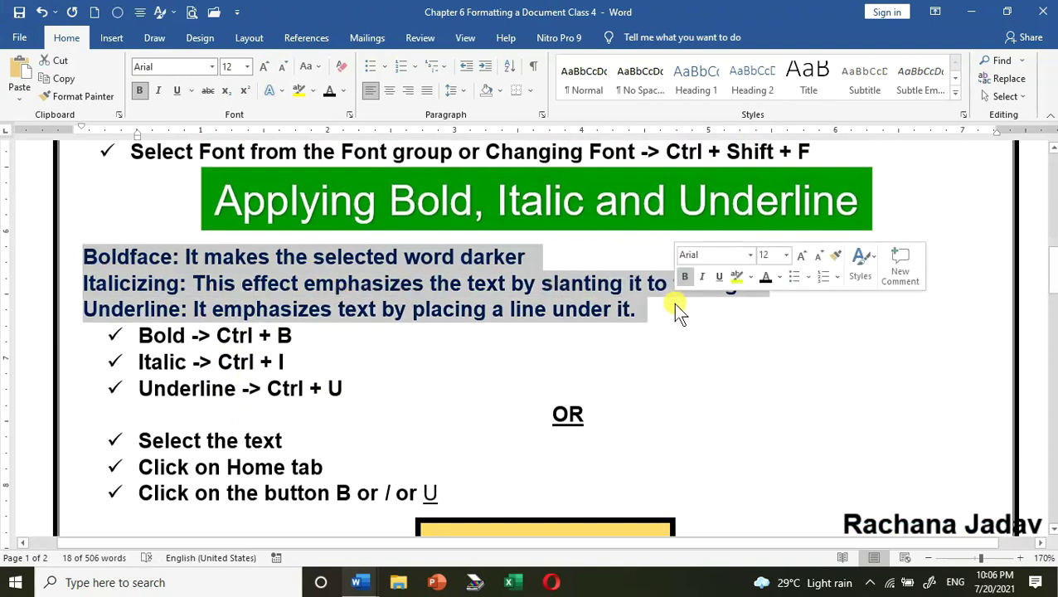
left_click(141, 97)
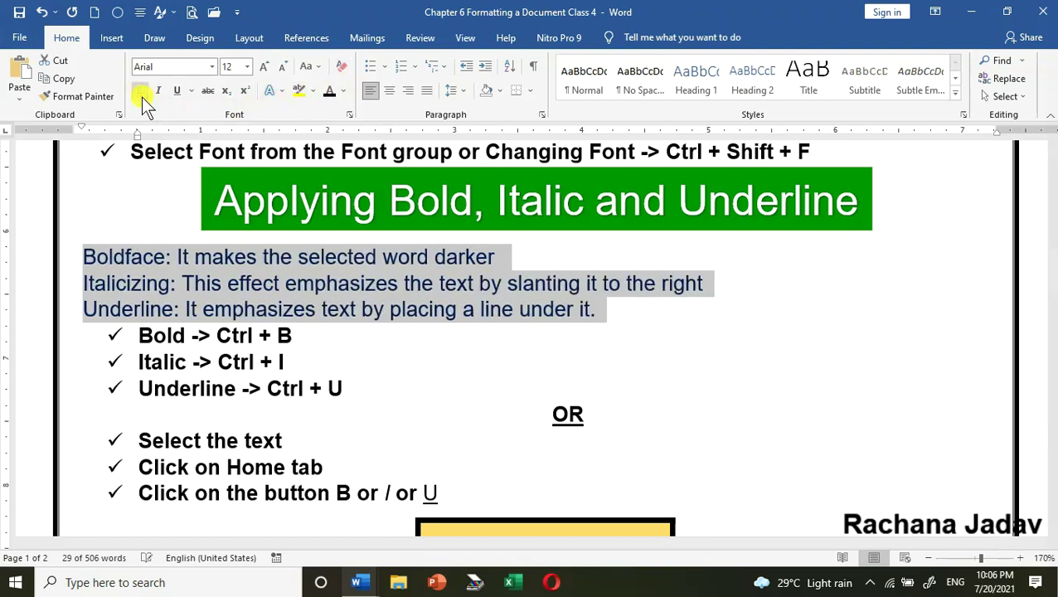
left_click(140, 95)
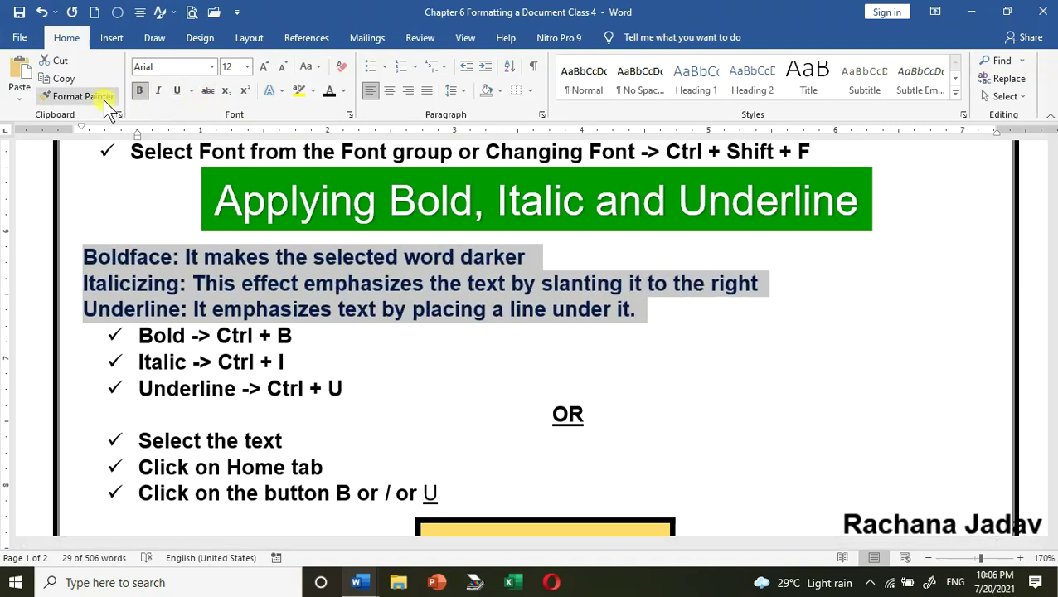
left_click(138, 93)
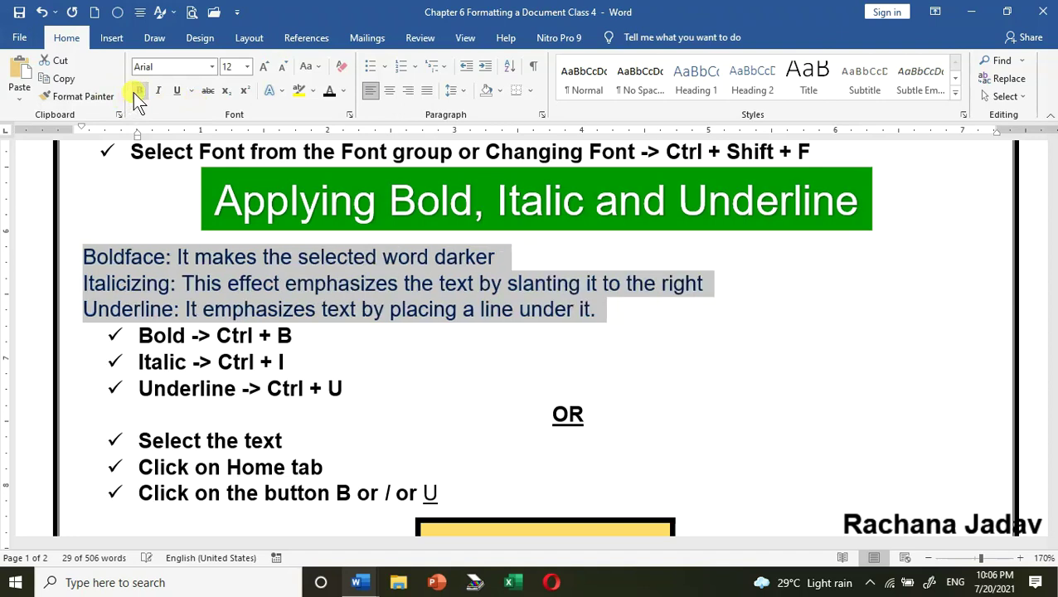
left_click(684, 350)
- Apply italic to the three Boldface, Italicizing and Underline definition lines and remove it again
left_click_drag(83, 257, 629, 326)
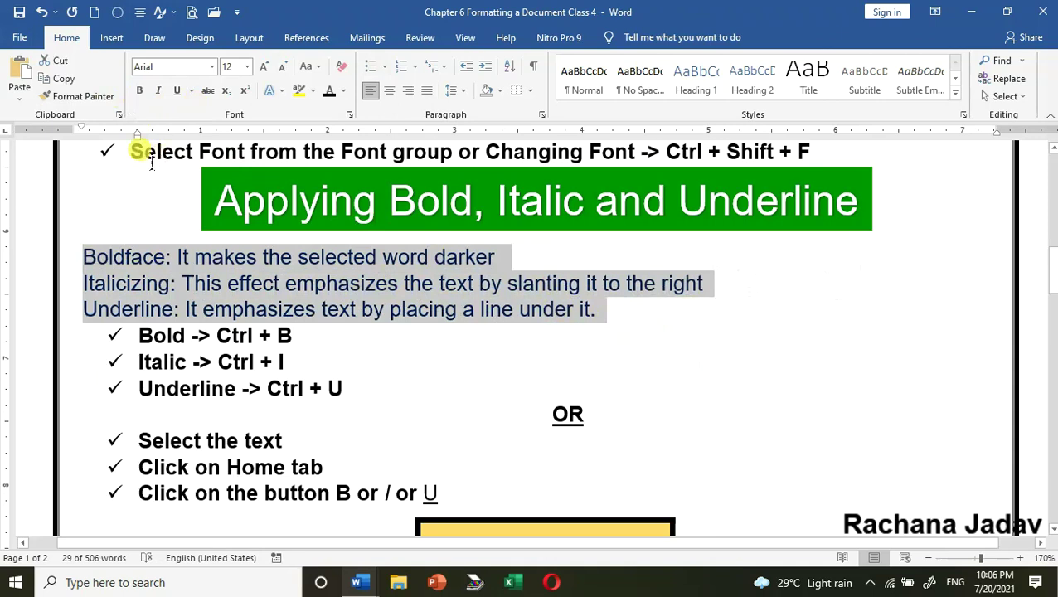
left_click(158, 92)
left_click(159, 97)
left_click(158, 96)
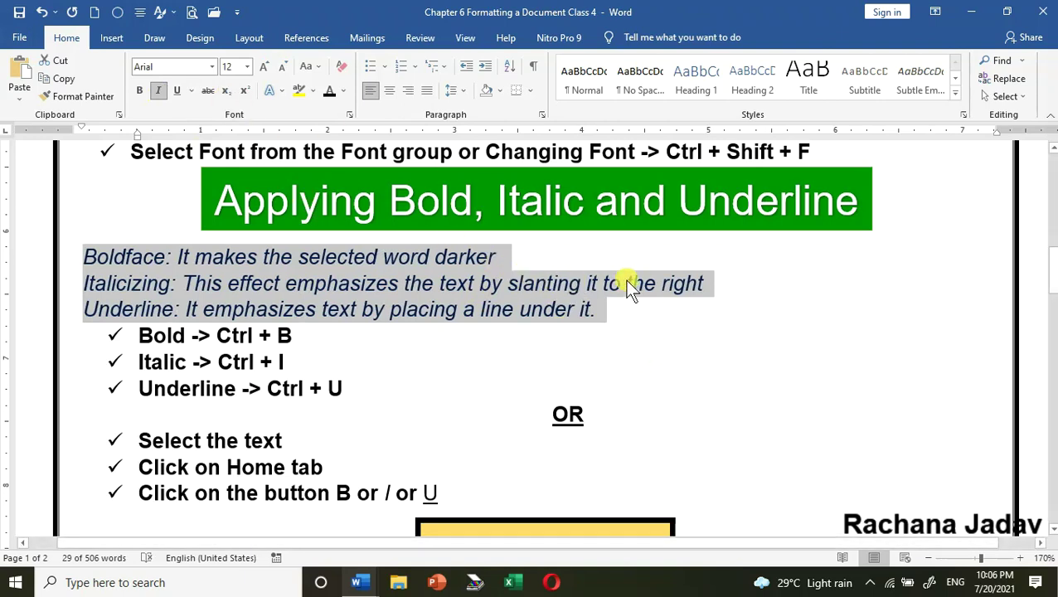
left_click(157, 96)
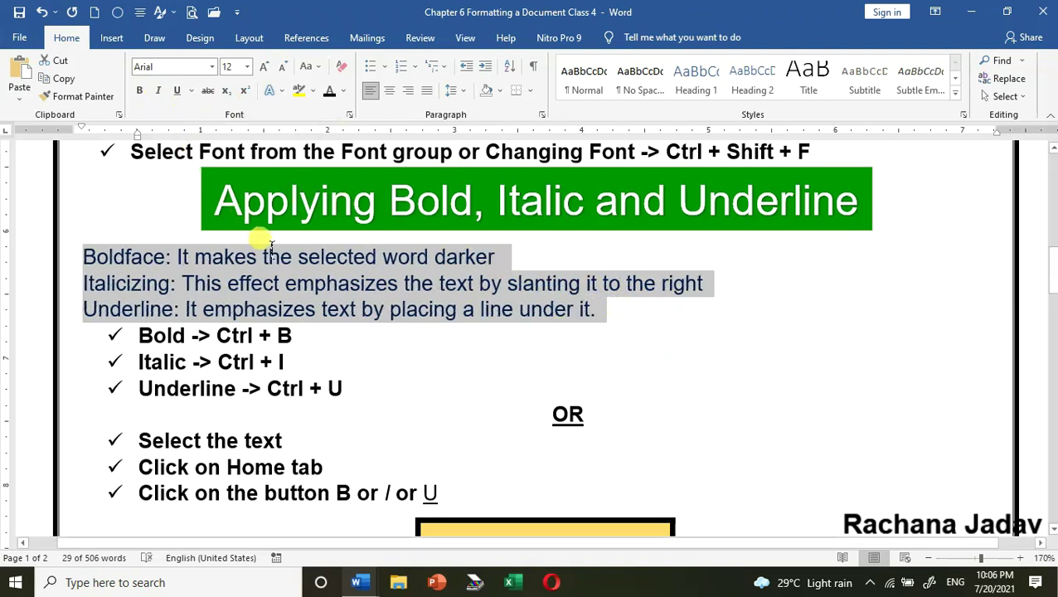
- Underline the three definition lines, preview the other underline styles and remove the underline
left_click(177, 91)
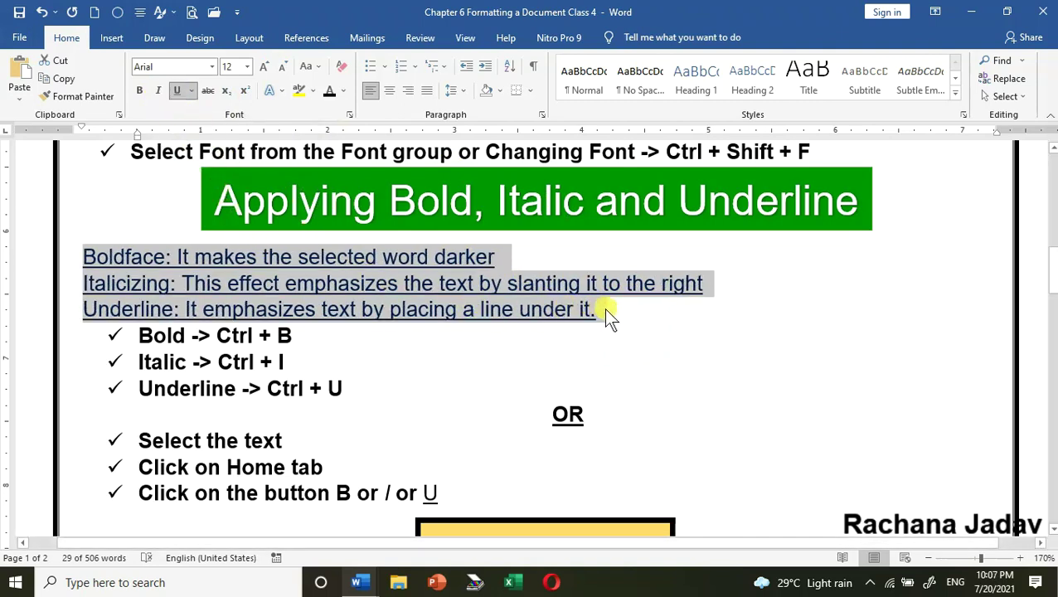
left_click(190, 93)
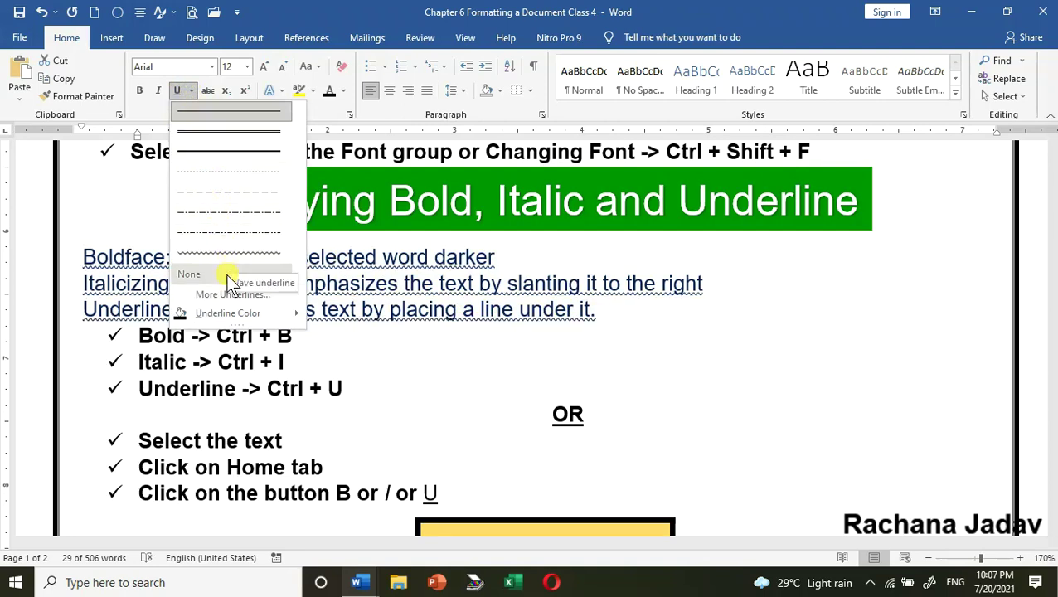
mouse_move(232, 320)
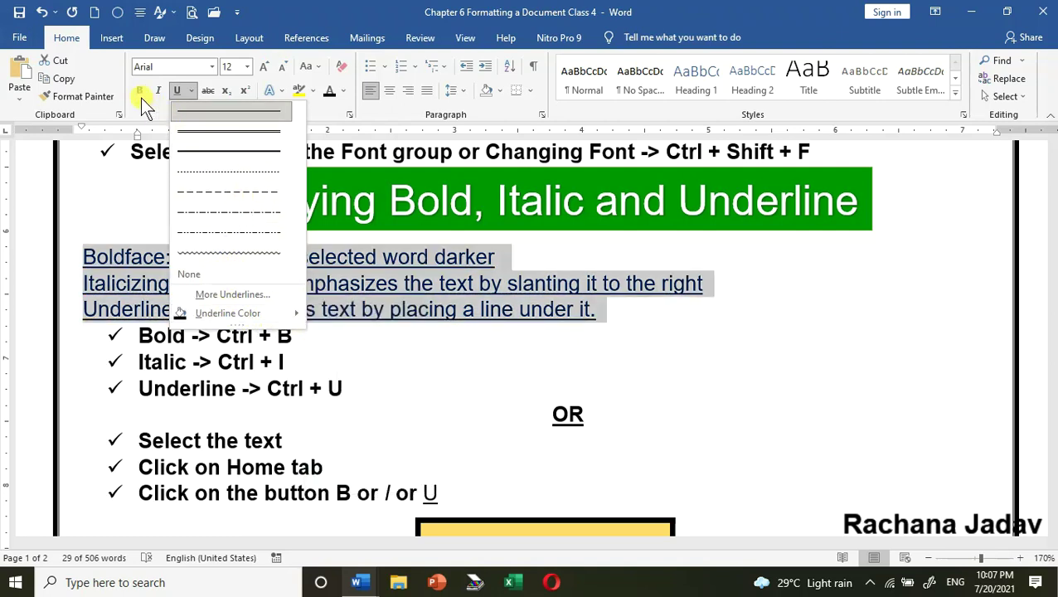
left_click(175, 94)
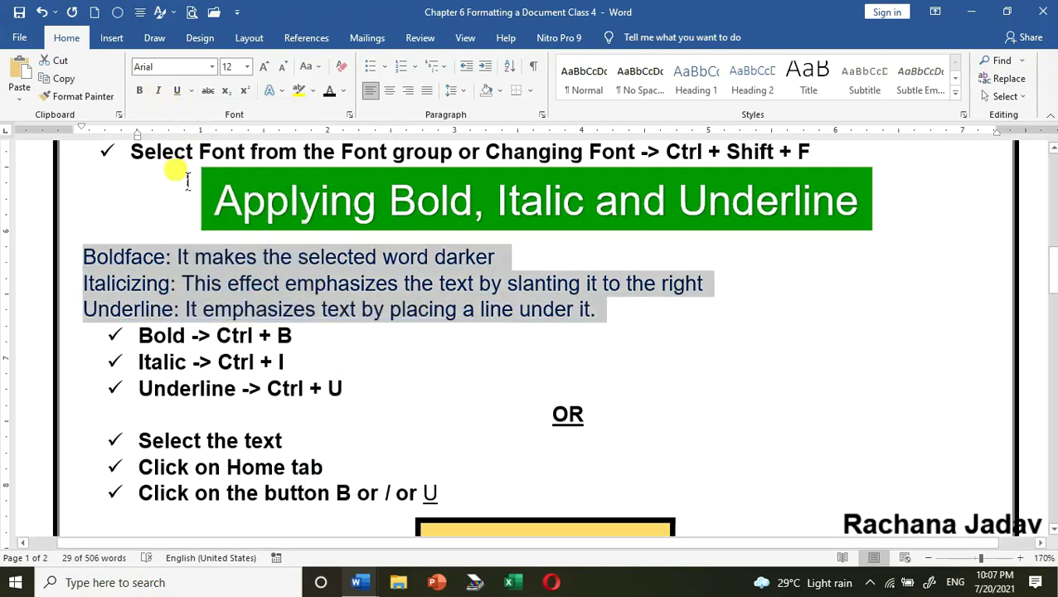
- Make the three Boldface, Italicizing and Underline definition lines bold
left_click(139, 91)
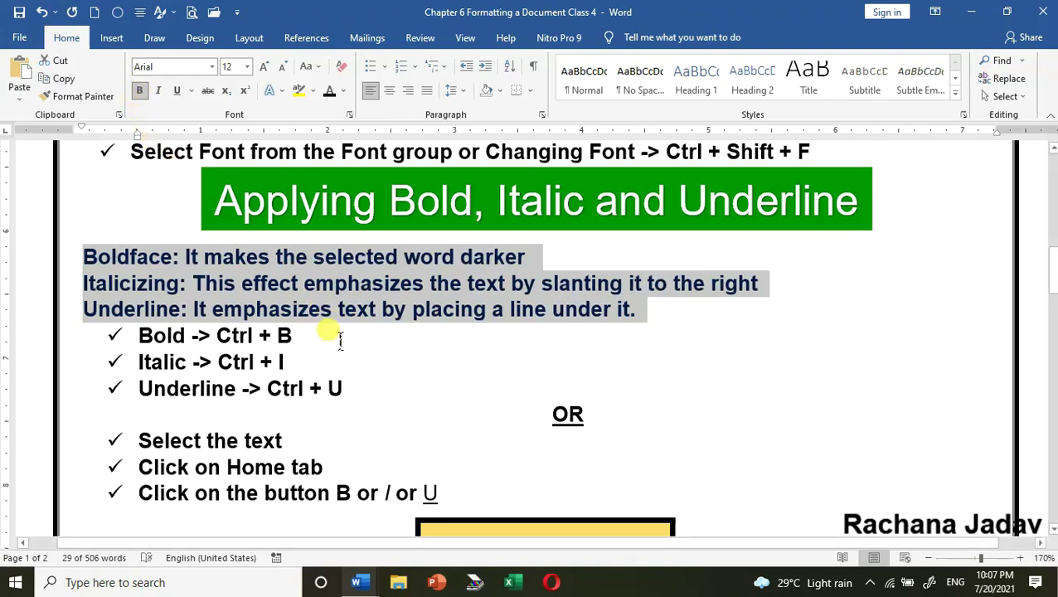
scroll(340, 336, "down", 4)
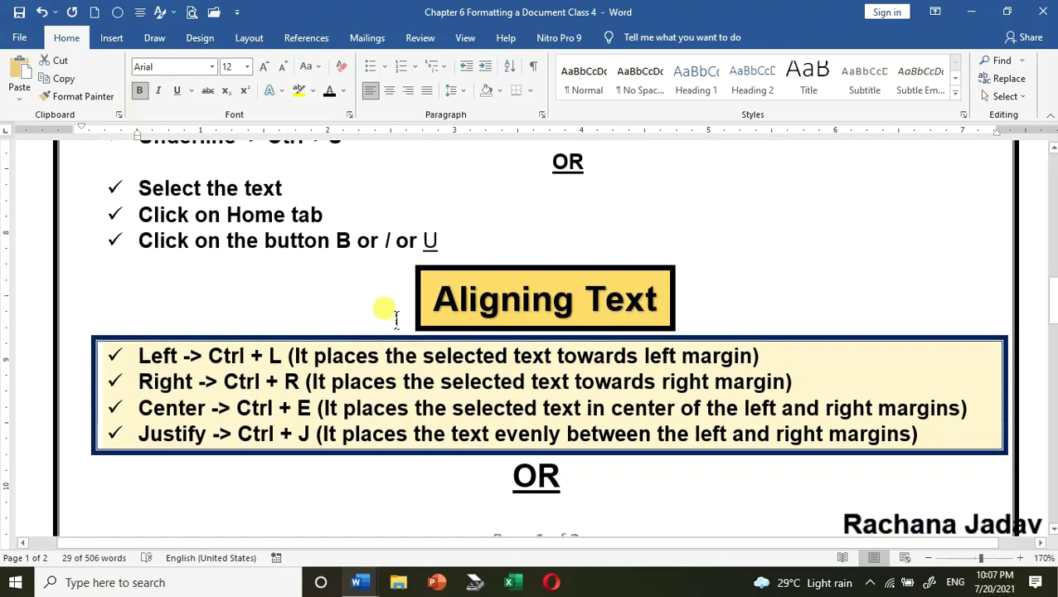
scroll(595, 308, "down", 1)
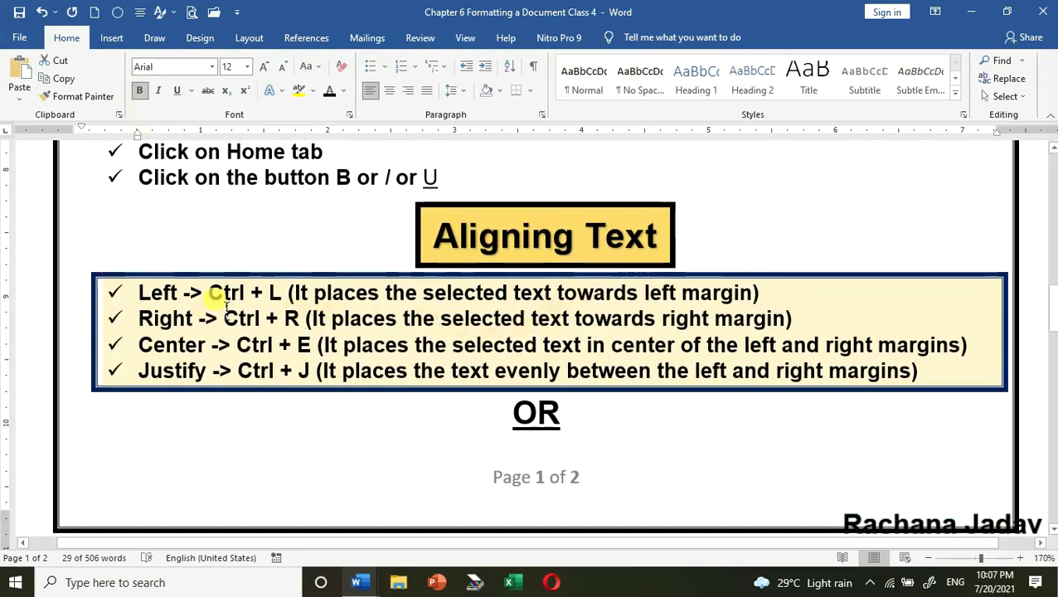
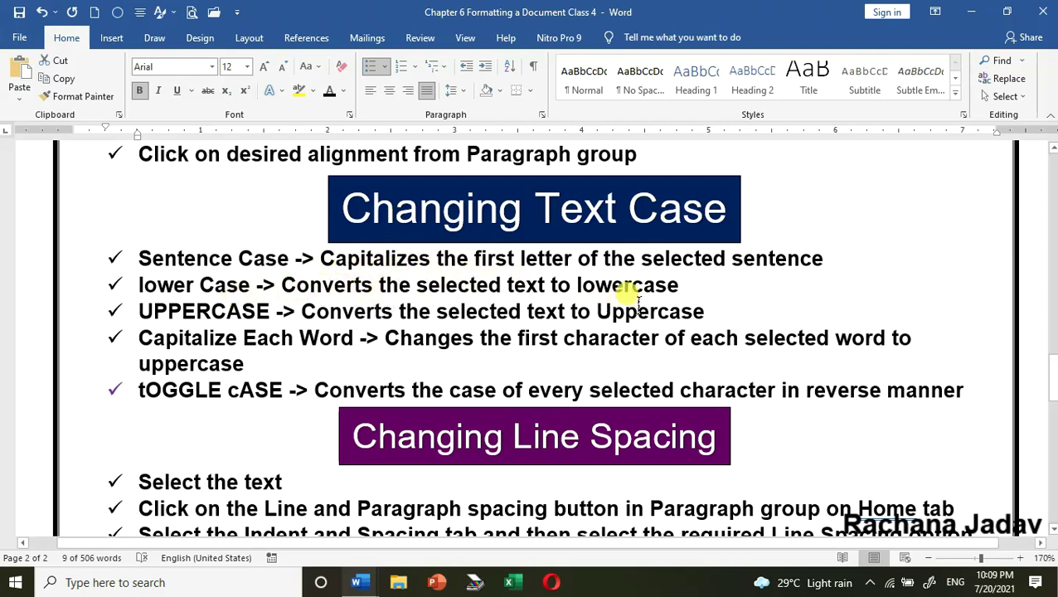
- Convert the definition text after "lower Case ->" to lowercase and undo the change
left_click_drag(282, 290, 699, 285)
left_click(703, 311)
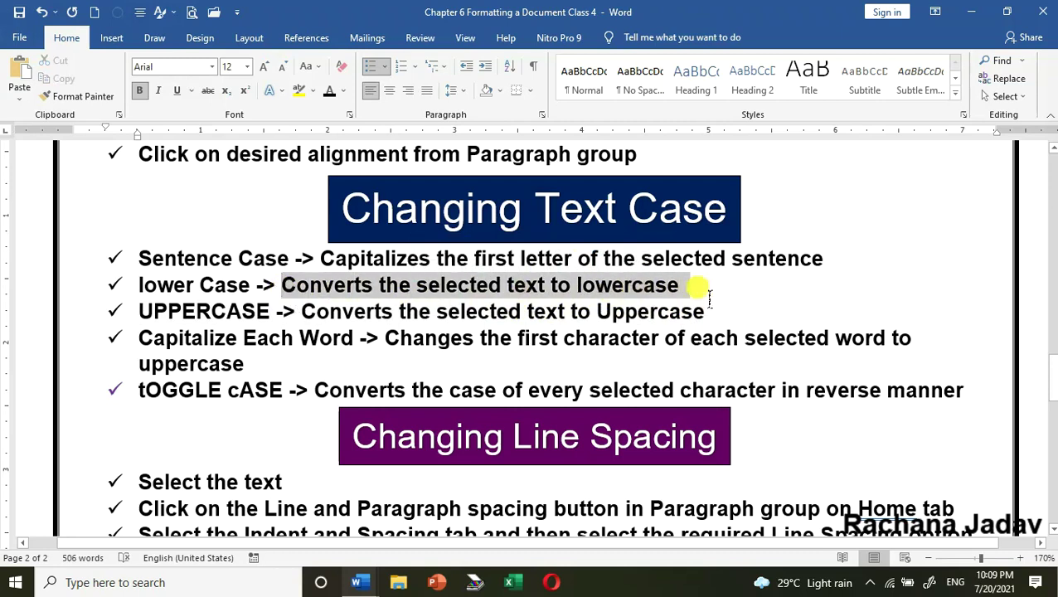
left_click(318, 70)
left_click(319, 73)
left_click(319, 73)
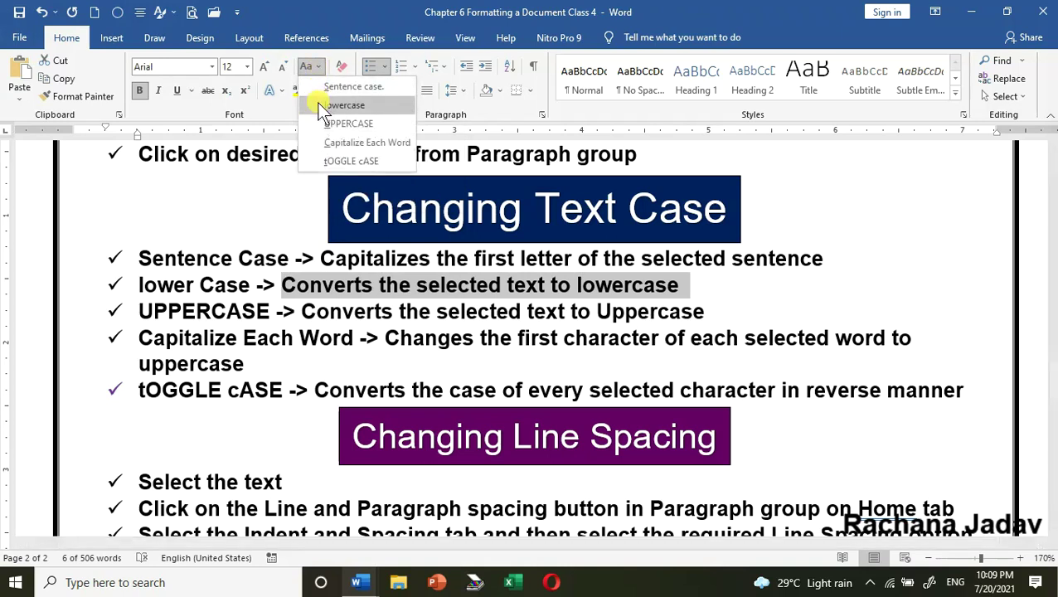
left_click(328, 106)
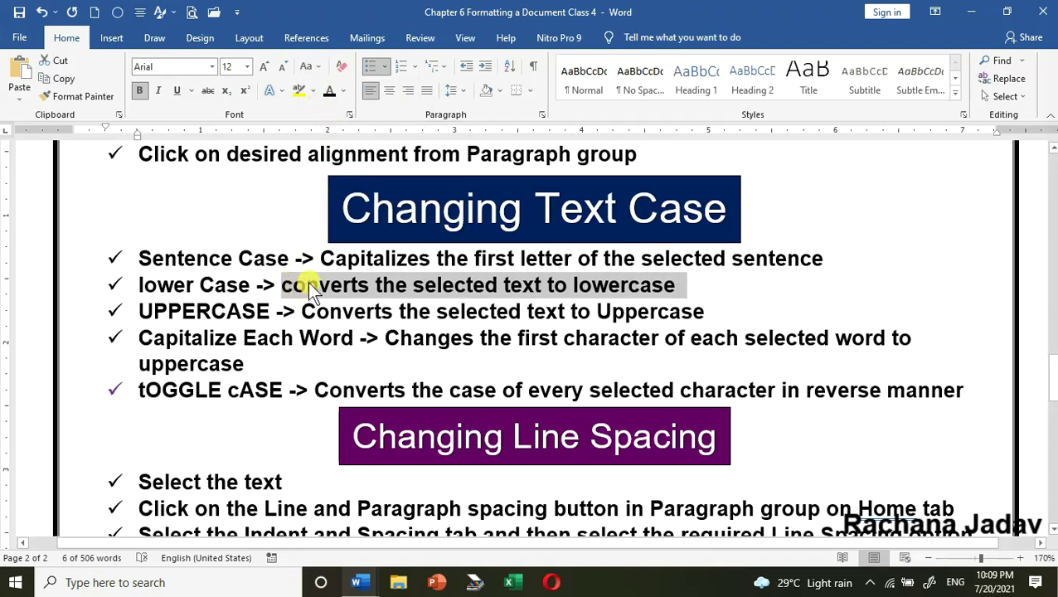
key("ctrl+z")
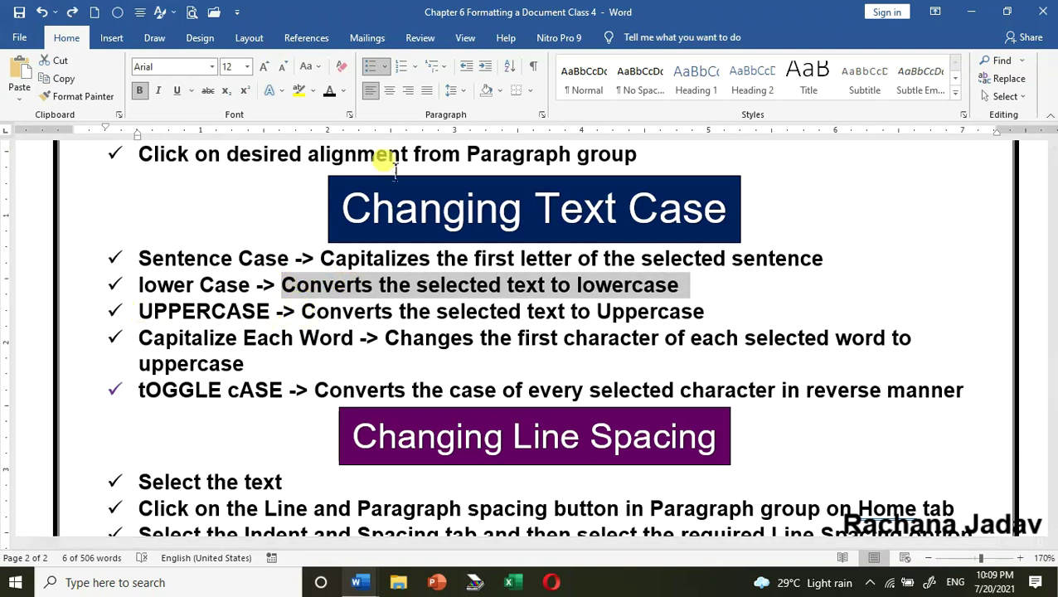
- Convert the definition text after "UPPERCASE ->" to uppercase and undo the change
left_click(318, 312)
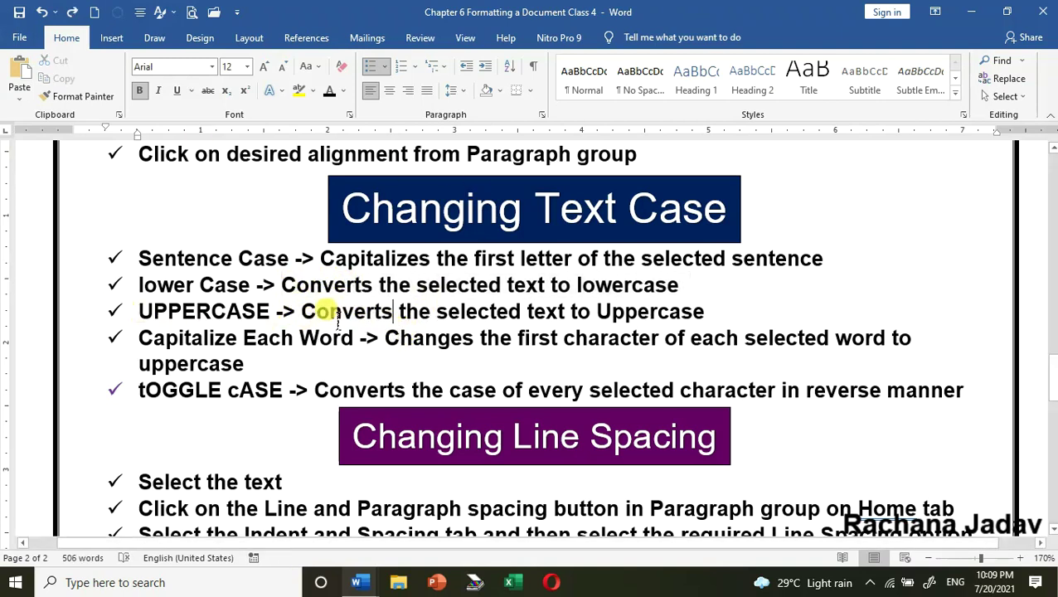
left_click_drag(302, 312, 699, 307)
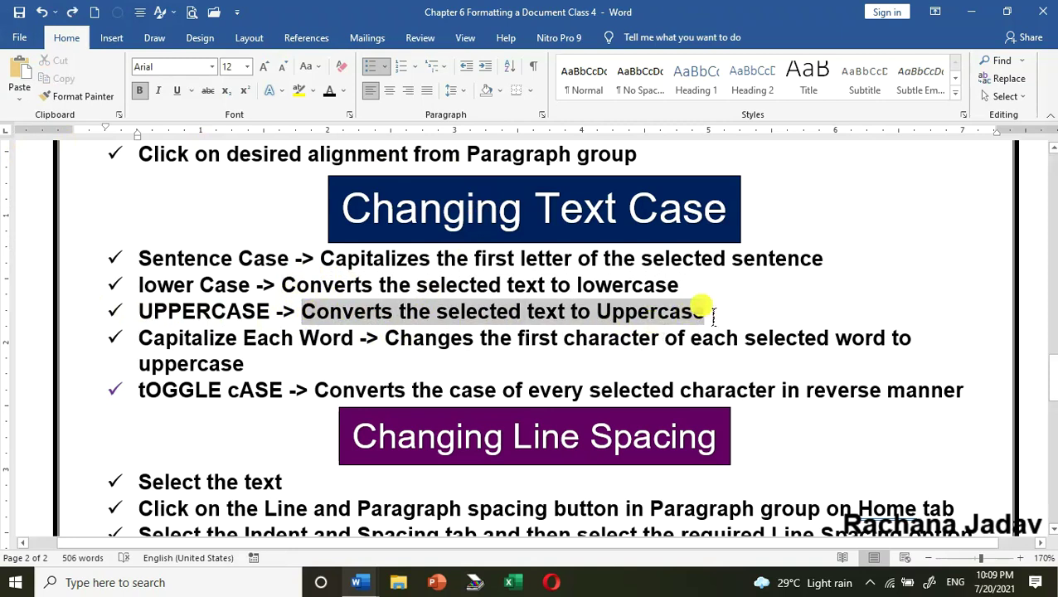
left_click(311, 67)
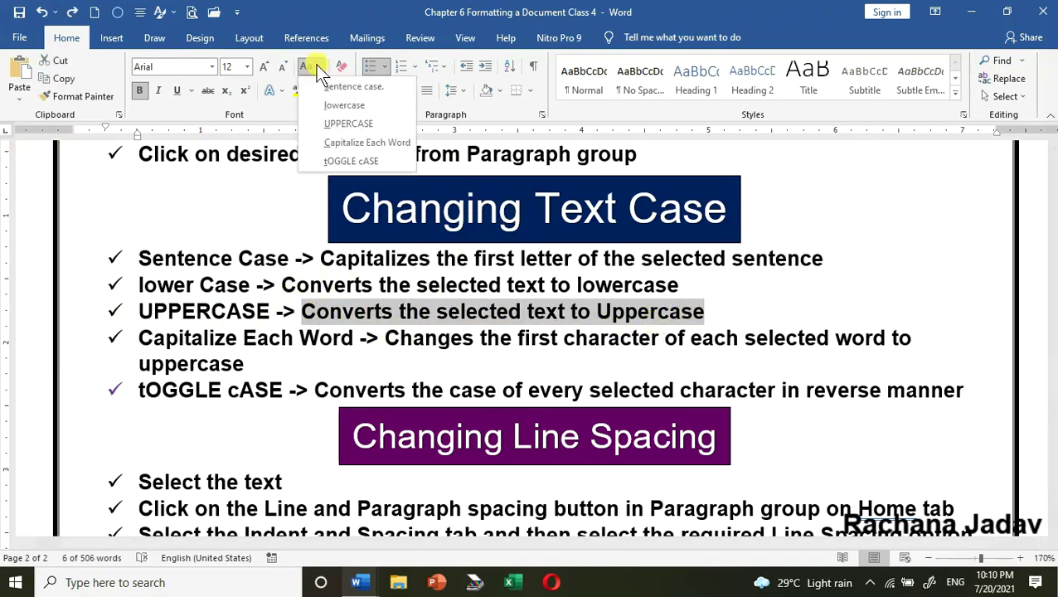
left_click(341, 129)
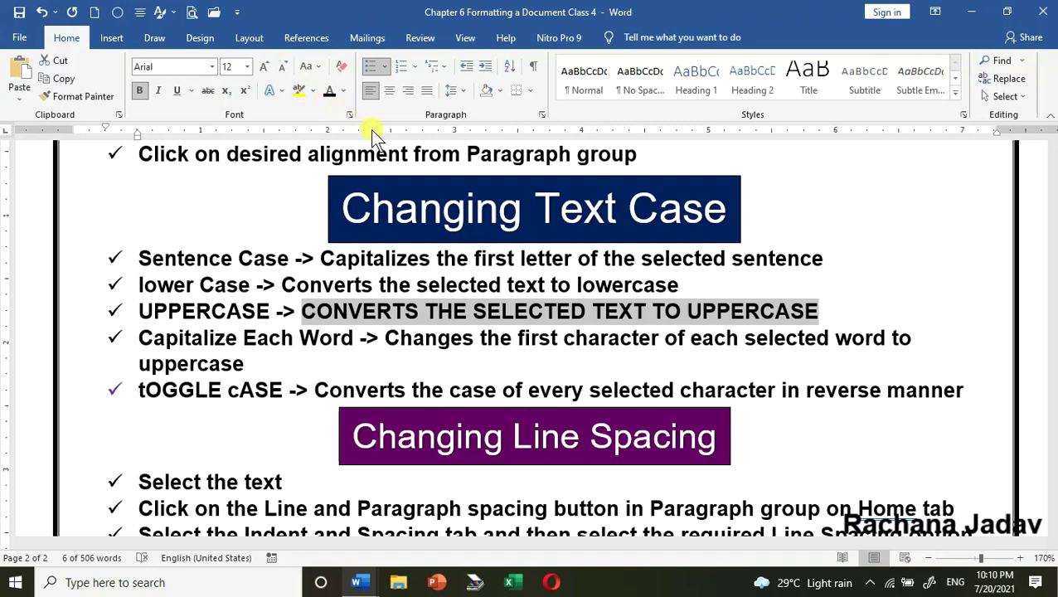
key("ctrl+z")
- Apply Capitalize Each Word to the definition text after "Capitalize Each Word ->" and undo the change
left_click(396, 340)
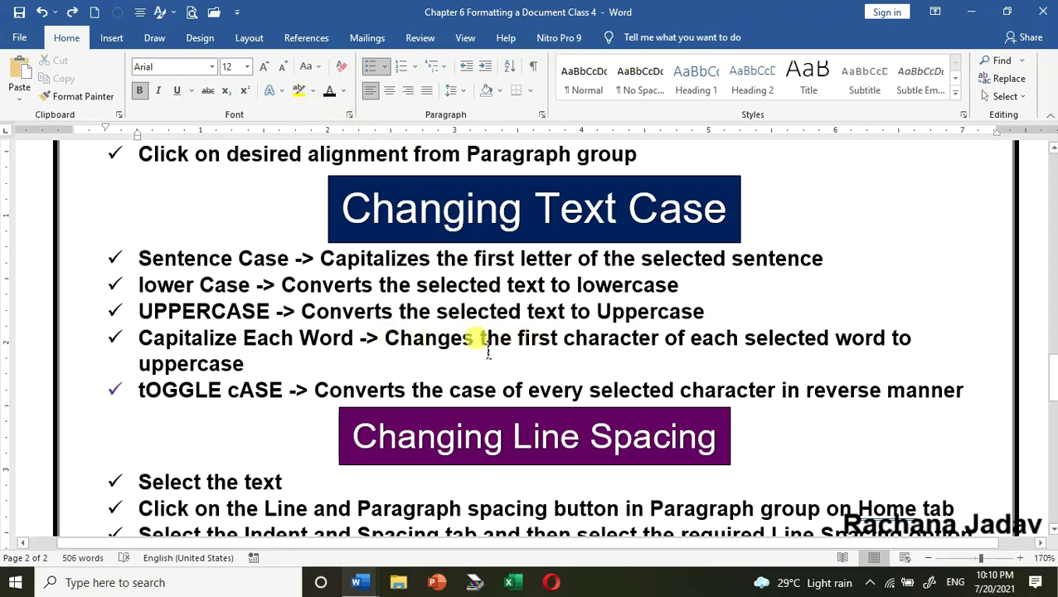
left_click_drag(388, 340, 426, 359)
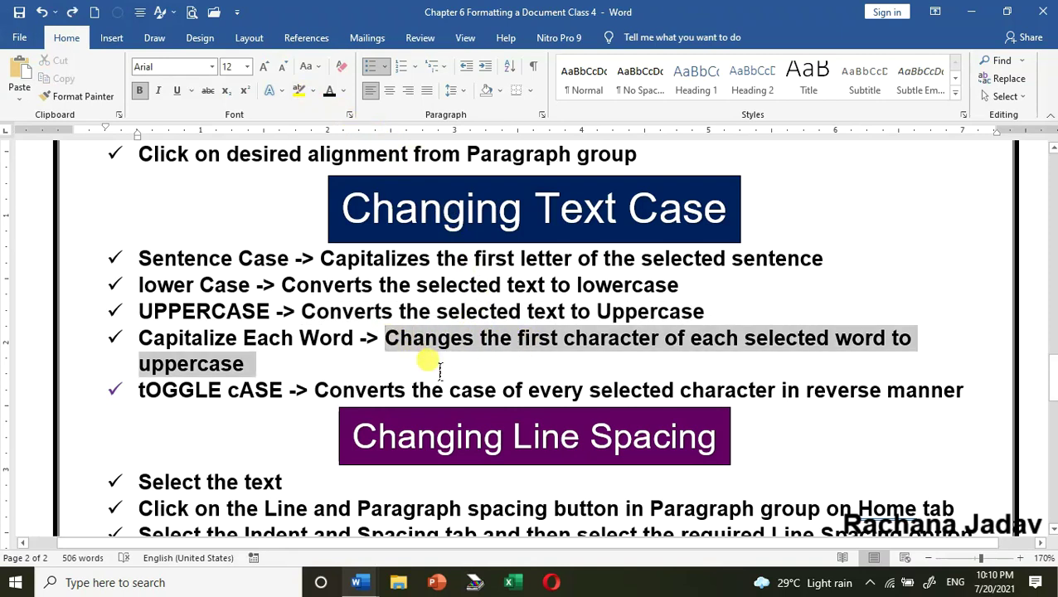
left_click(319, 67)
left_click(344, 142)
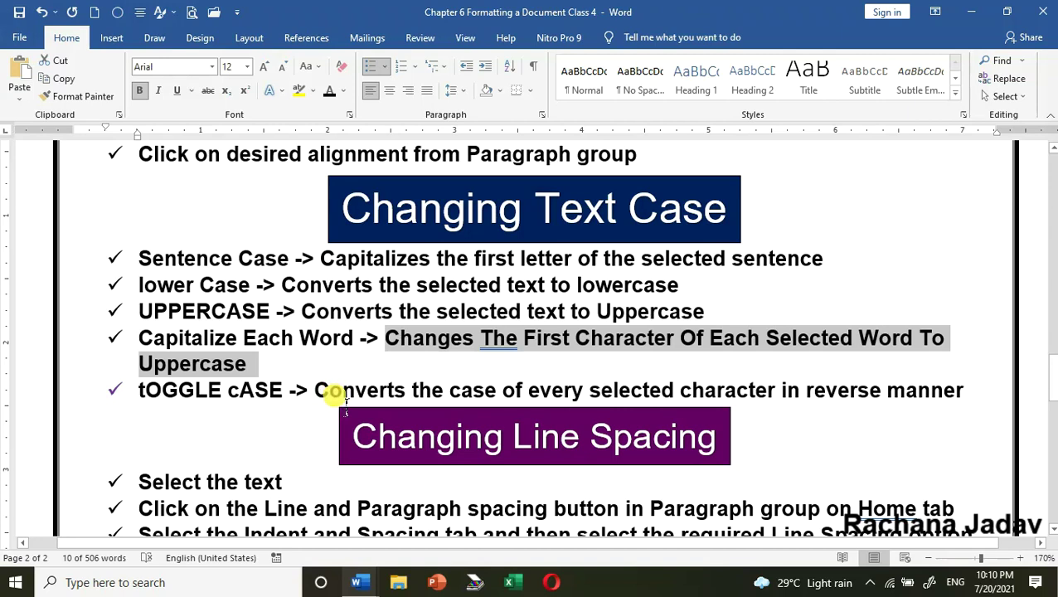
key("ctrl+z")
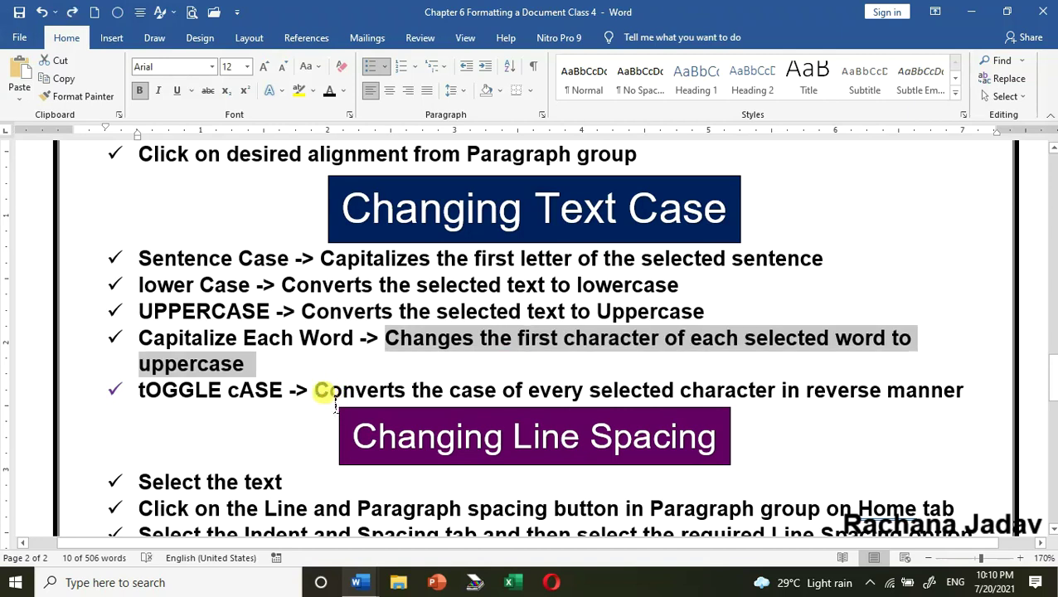
- Apply toggle case to the definition text after "tOGGLE cASE ->" and undo the change
left_click(329, 391)
left_click_drag(329, 391, 999, 398)
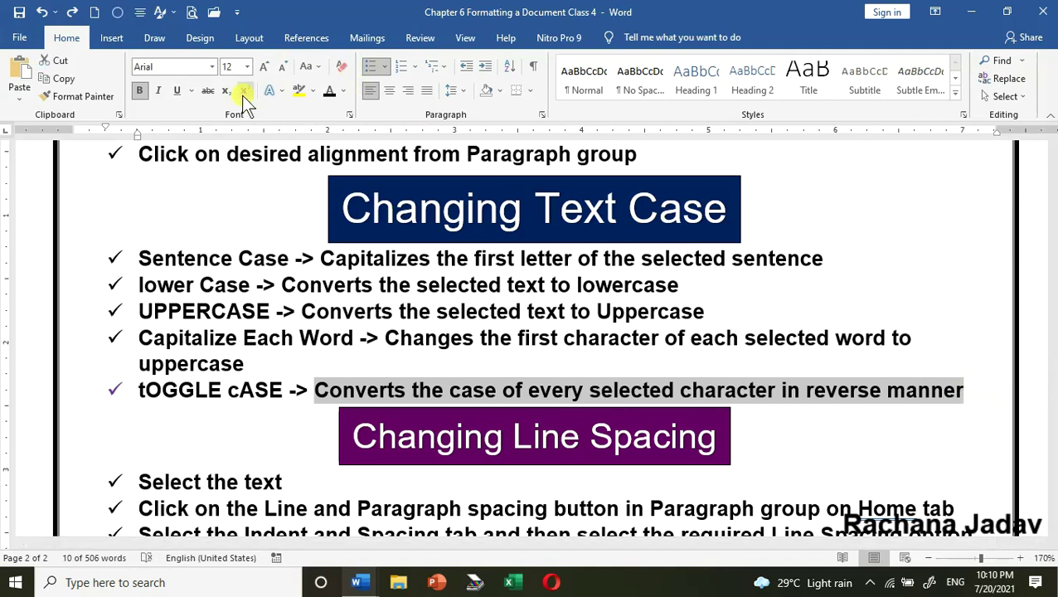
left_click(319, 69)
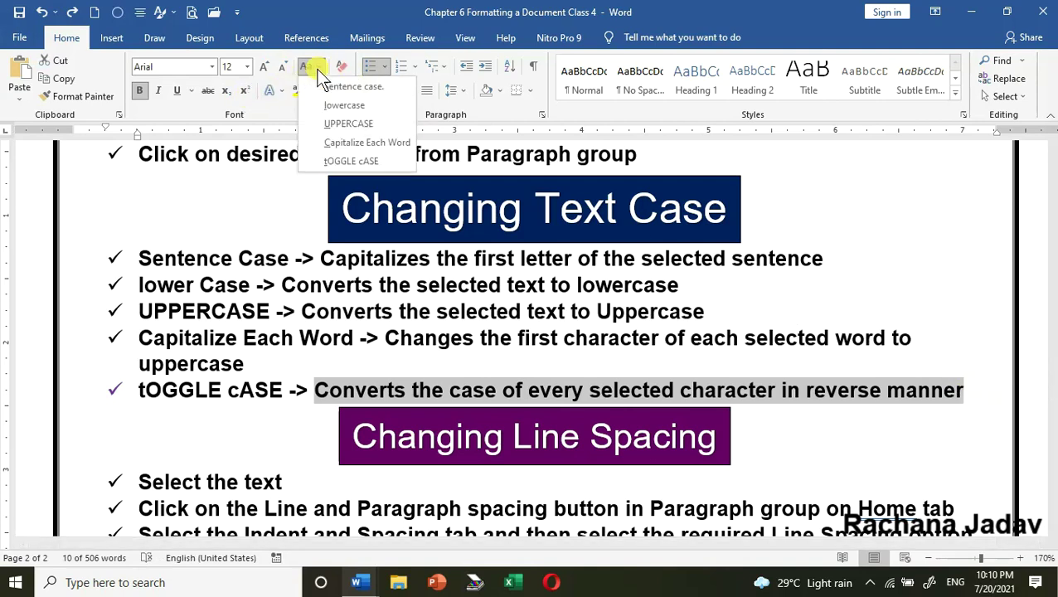
left_click(350, 161)
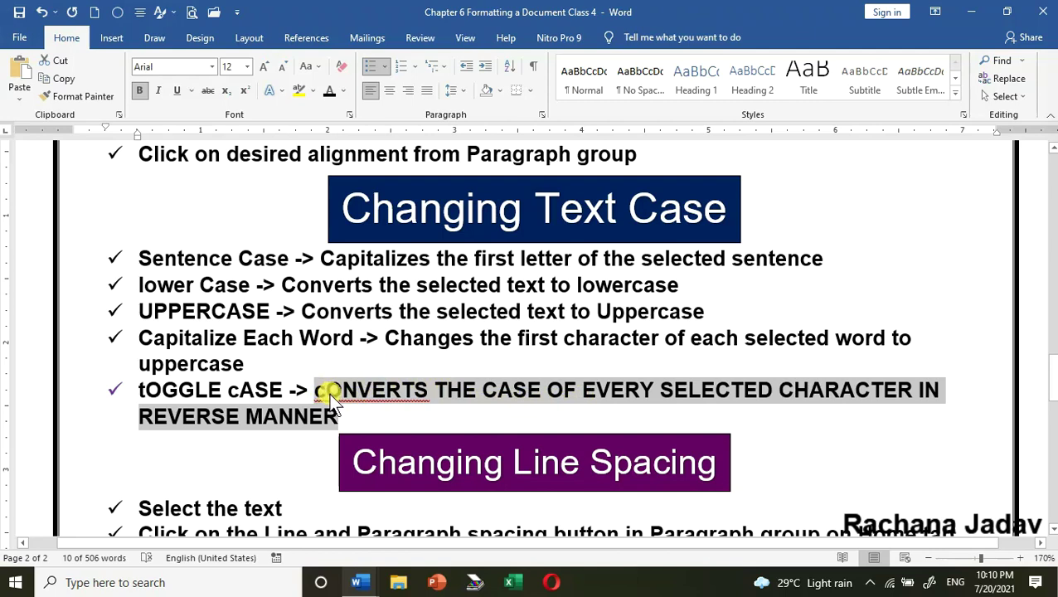
key("ctrl+z")
- Select the four bulleted steps under Changing Line Spacing and preview the line spacing options without applying one
scroll(312, 372, "down", 4)
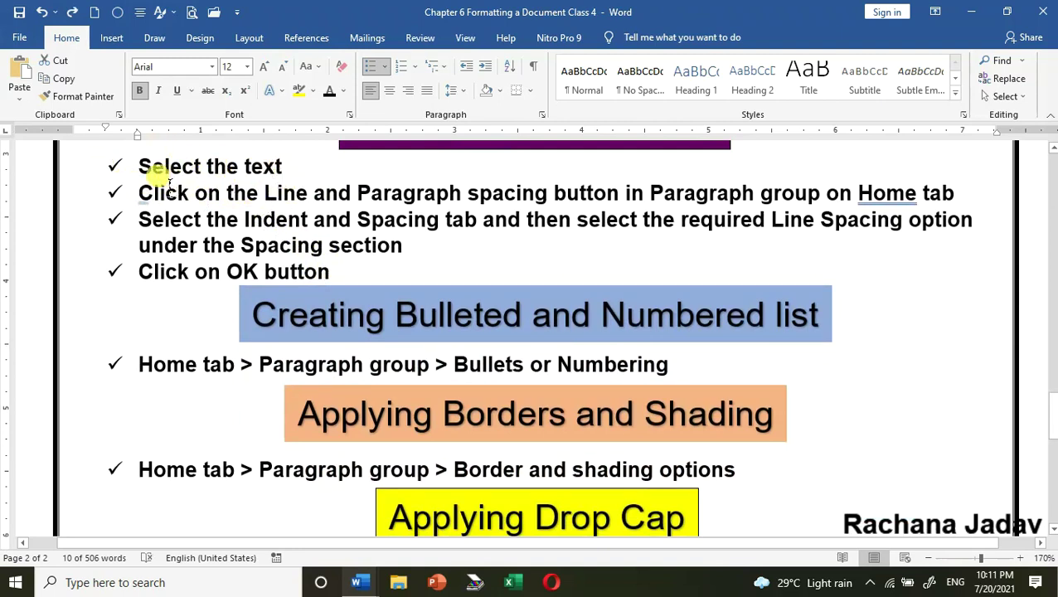
left_click_drag(140, 166, 367, 278)
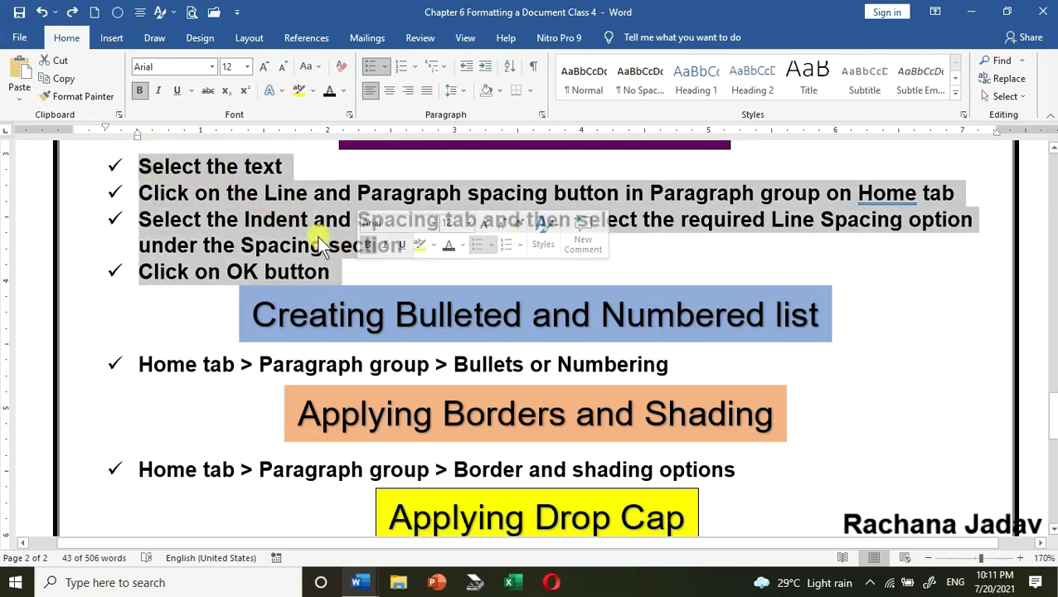
left_click(467, 96)
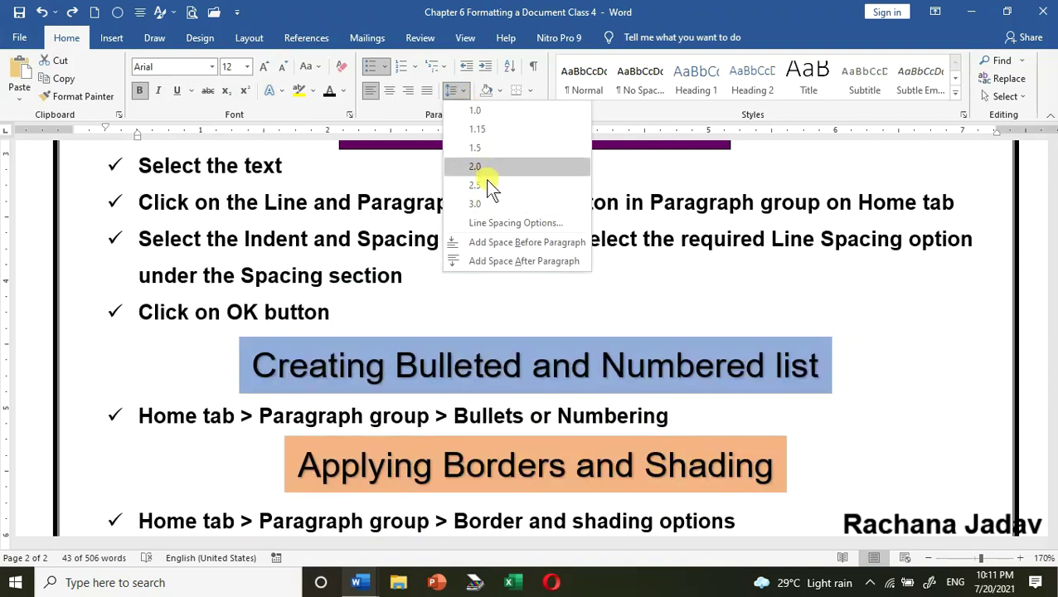
left_click(413, 119)
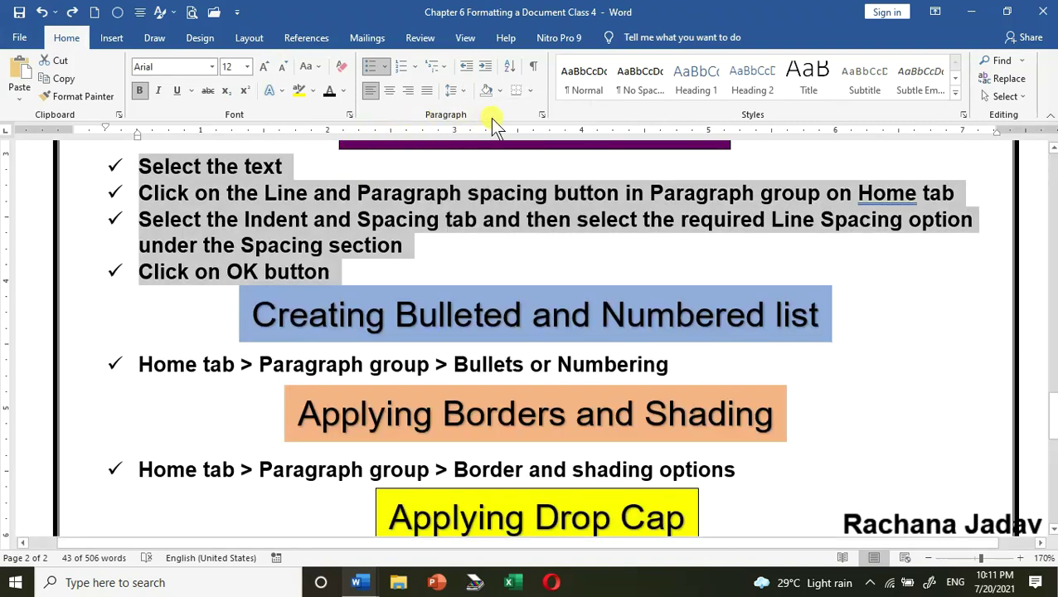
- Set the selected paragraphs' spacing to 6 pt before and 6 pt after, and raise their left indent by one increment
left_click(541, 115)
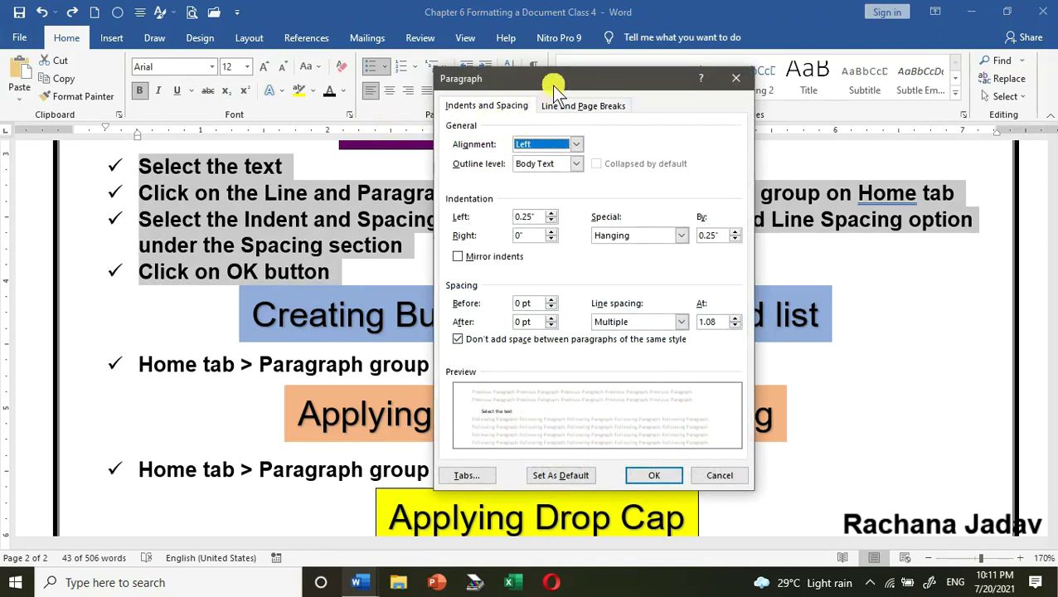
left_click_drag(549, 87, 627, 78)
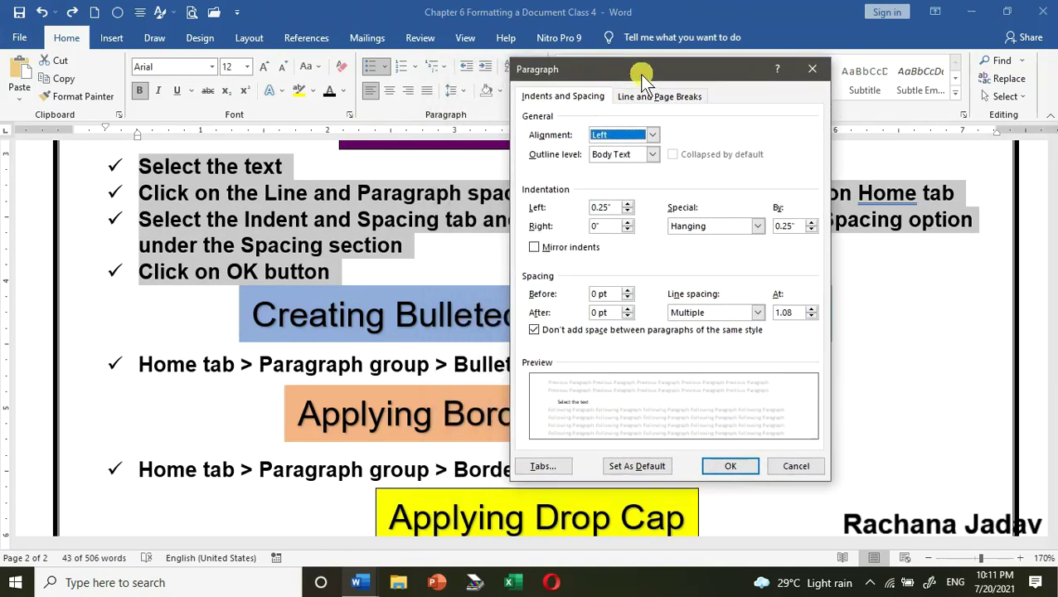
left_click(629, 291)
left_click(629, 309)
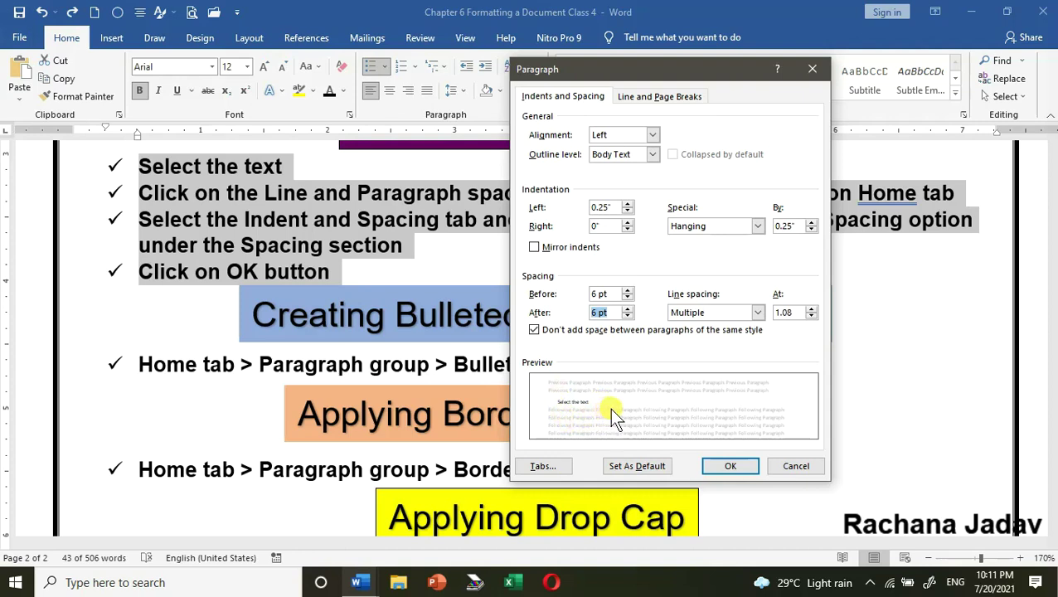
left_click(625, 204)
left_click(721, 465)
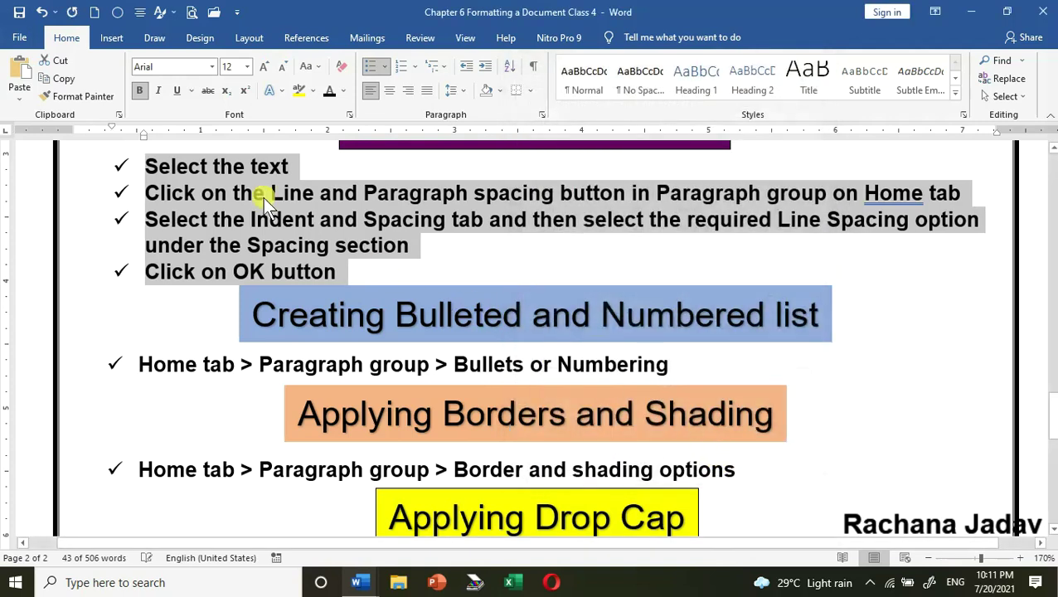
- Increase the indent of the selected line spacing steps by two levels, then decrease it by two levels
left_click(489, 72)
left_click(489, 72)
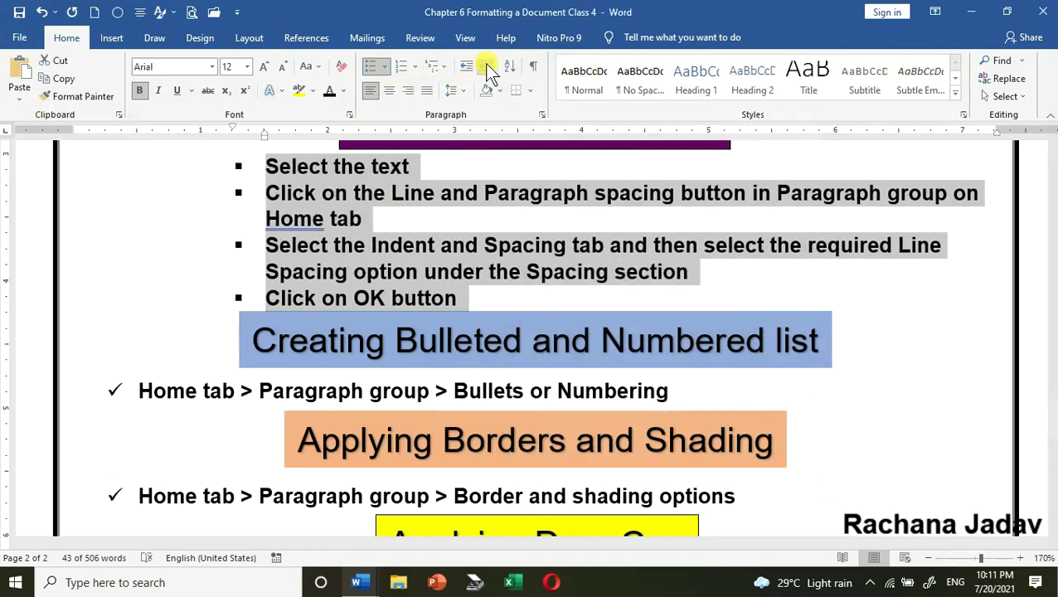
left_click(468, 66)
left_click(468, 66)
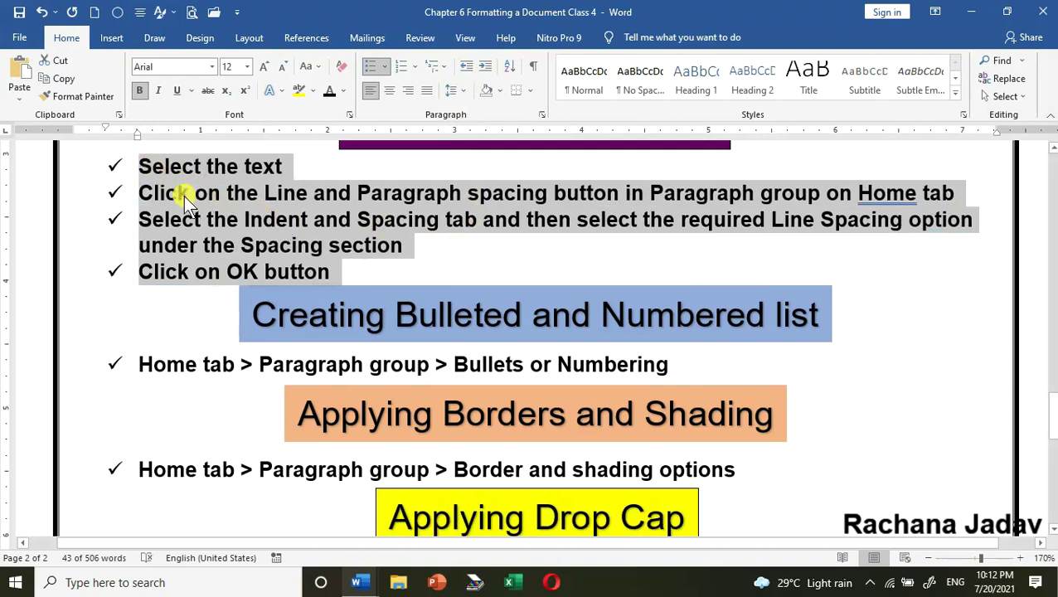
- Change the bullet of the "Home tab > Paragraph group > Bullets or Numbering" line to the outlined right arrow
scroll(282, 226, "down", 1)
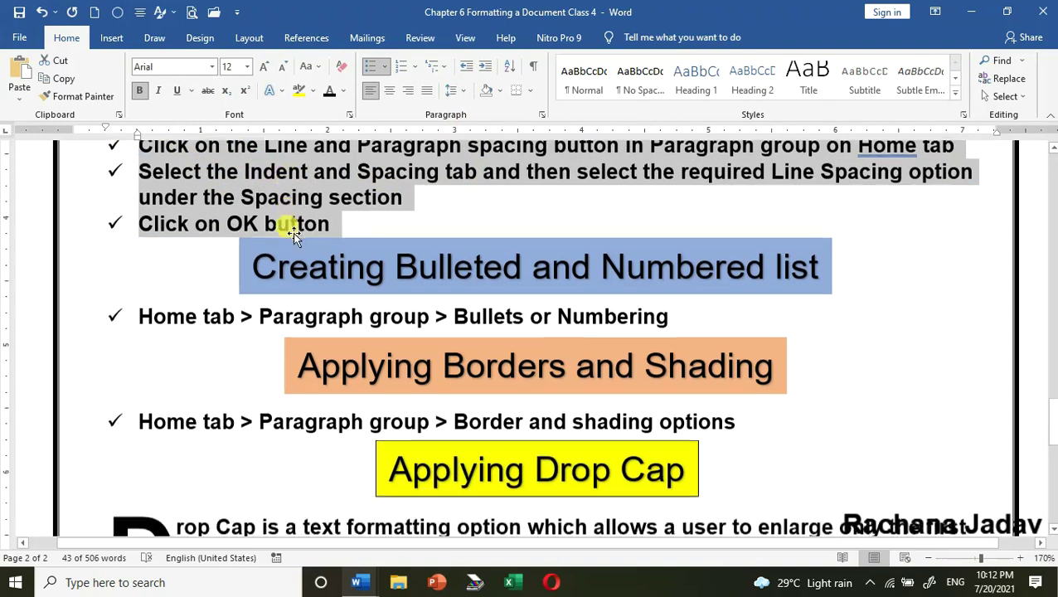
scroll(300, 259, "down", 1)
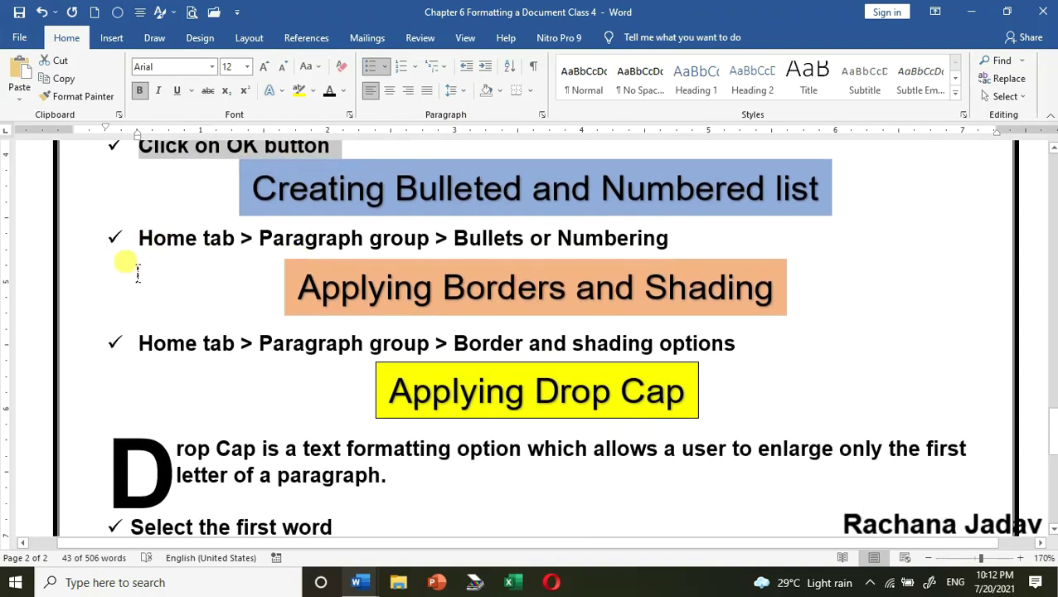
left_click_drag(139, 238, 685, 237)
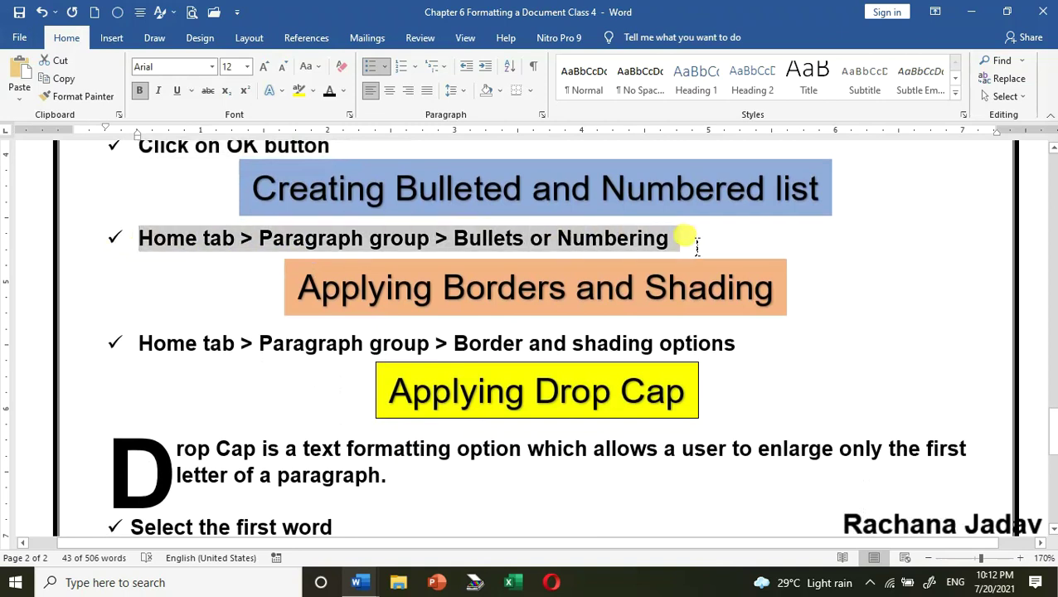
left_click(385, 67)
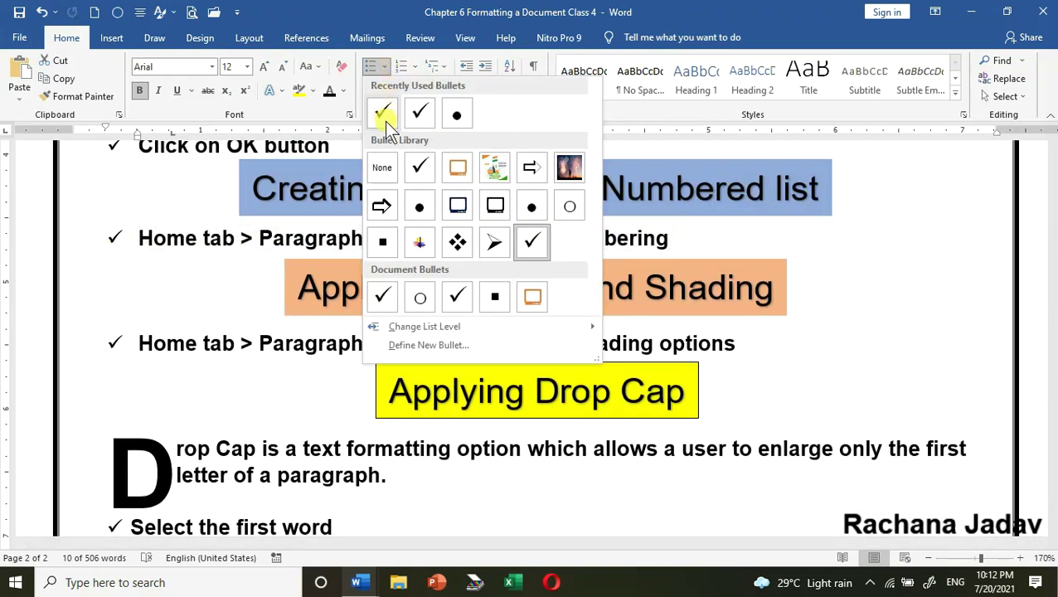
left_click(387, 207)
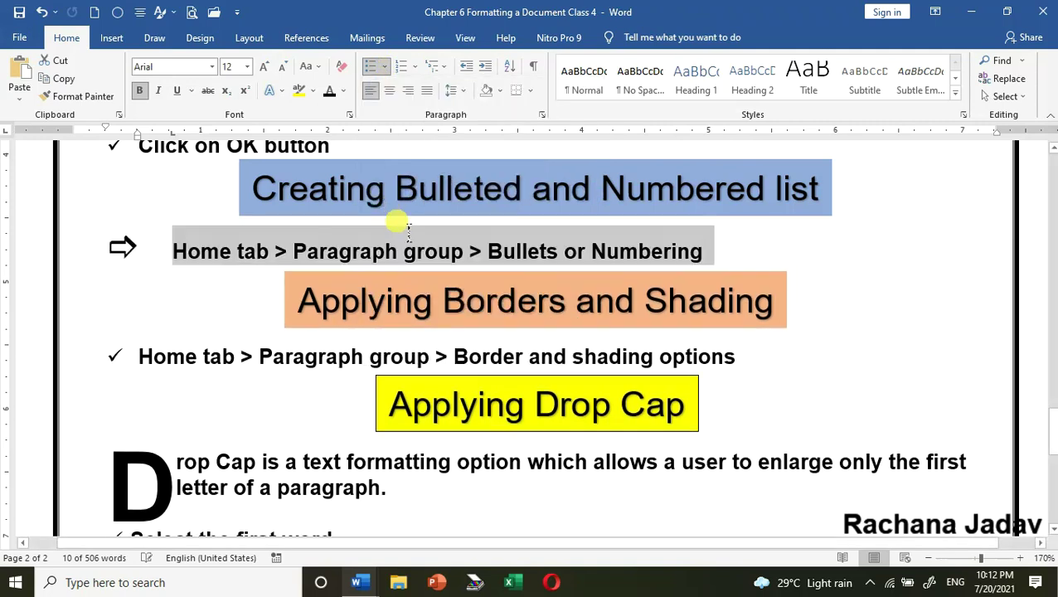
- Define a new bullet for the "Home tab > Paragraph group > Bullets or Numbering" line, using the last outlined right arrow in the fourth Wingdings 3 symbol row
left_click(383, 67)
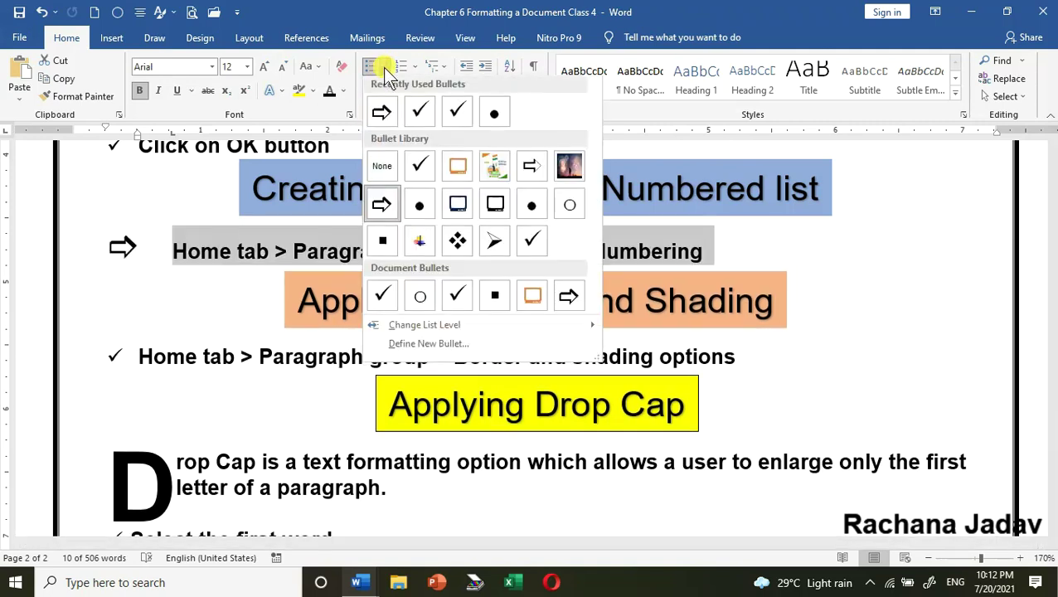
left_click(447, 345)
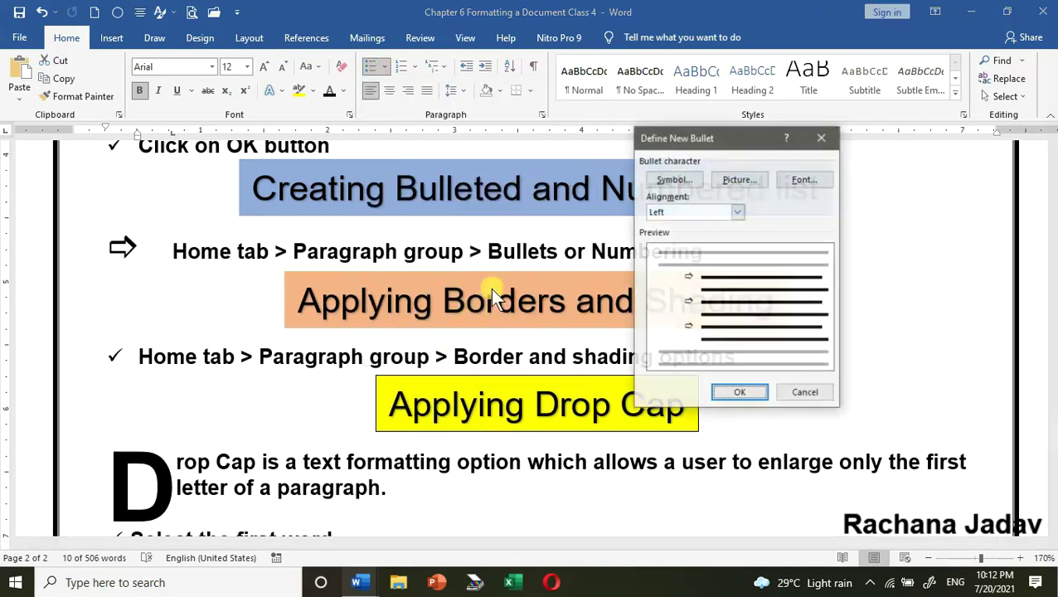
left_click(676, 180)
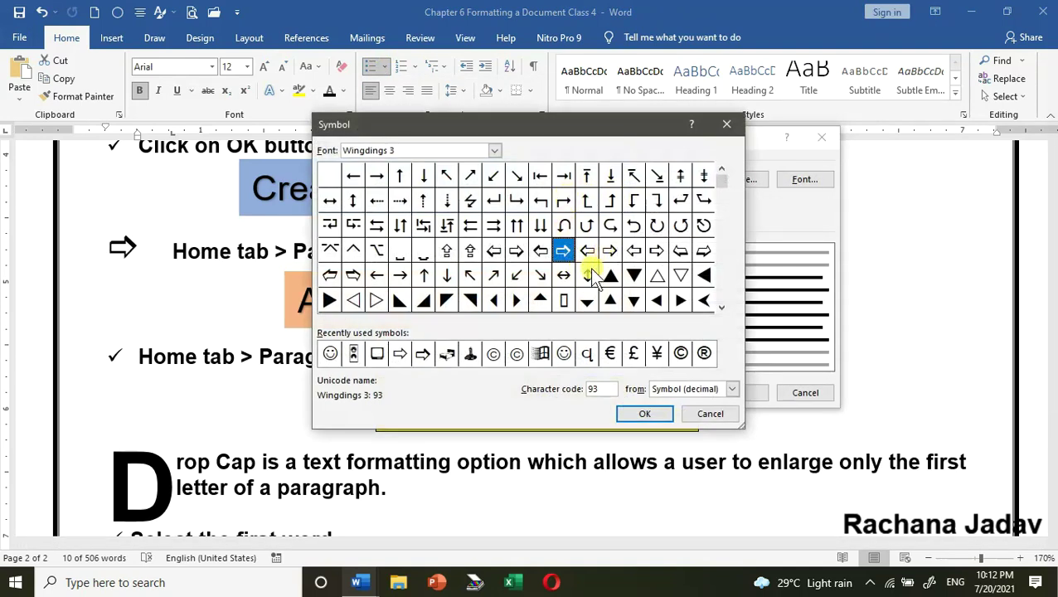
left_click(701, 251)
left_click(657, 413)
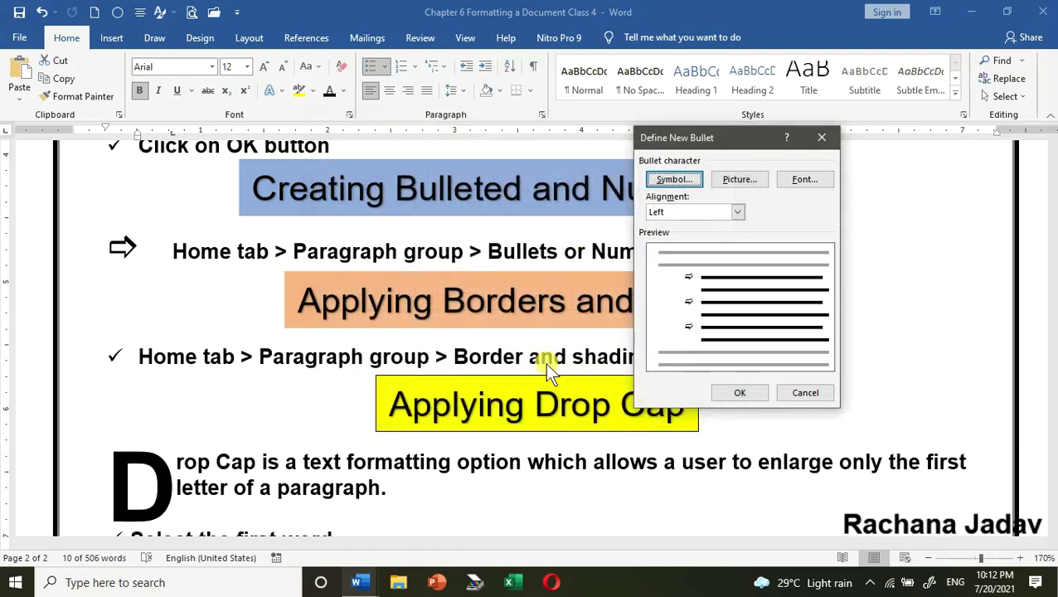
- Check the new bullet's font and picture options without changing them, and apply the arrow bullet to the selected line
left_click(801, 179)
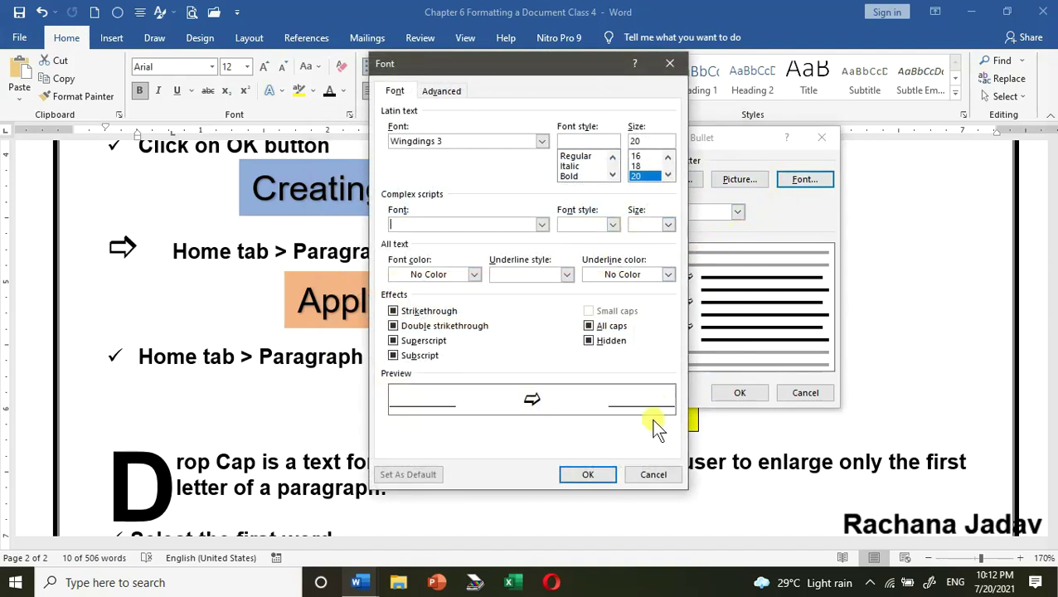
left_click(642, 476)
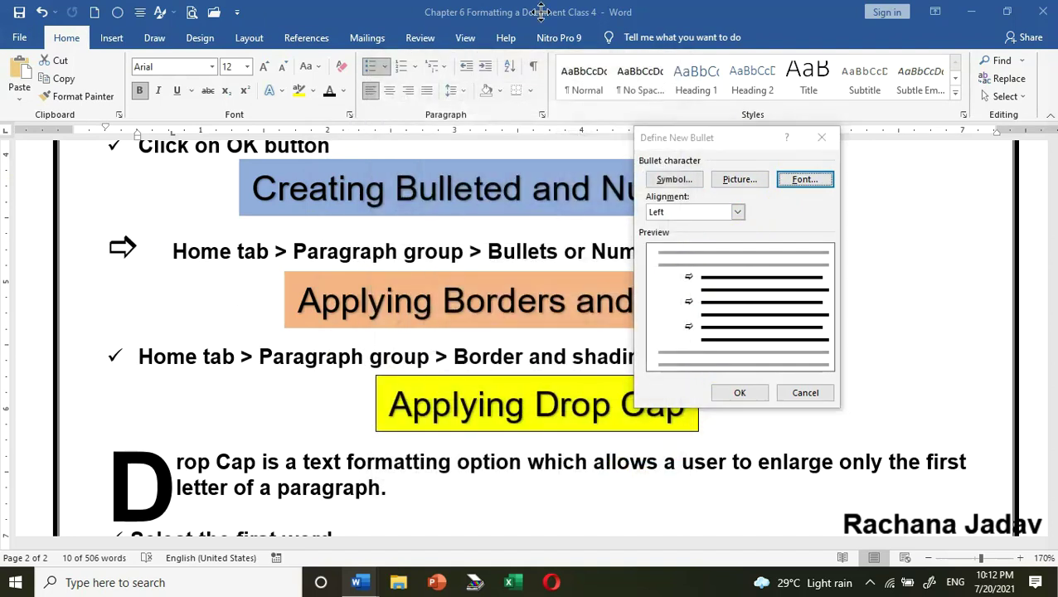
left_click(738, 183)
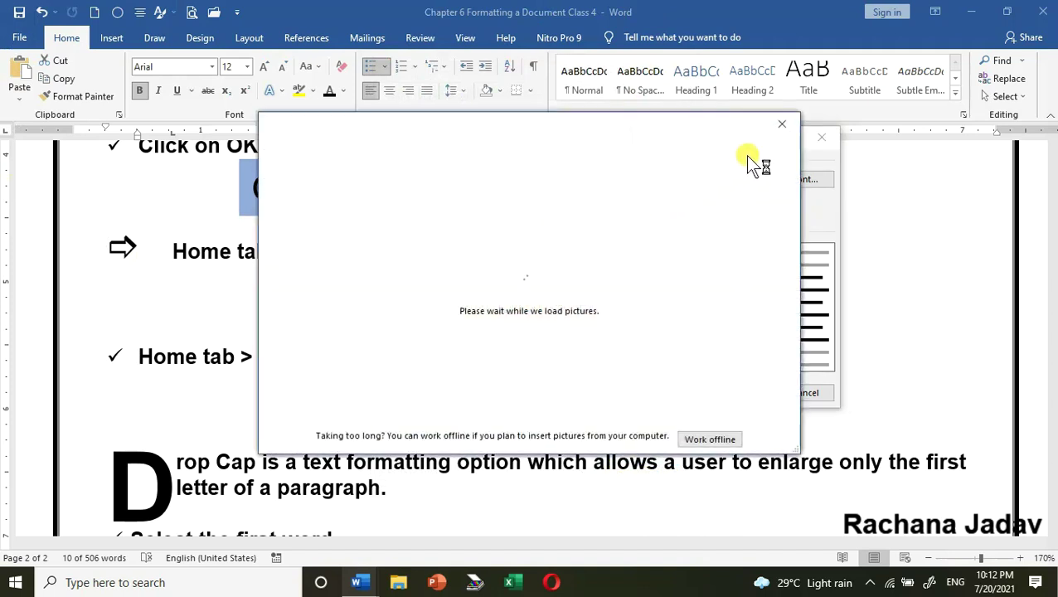
left_click(782, 127)
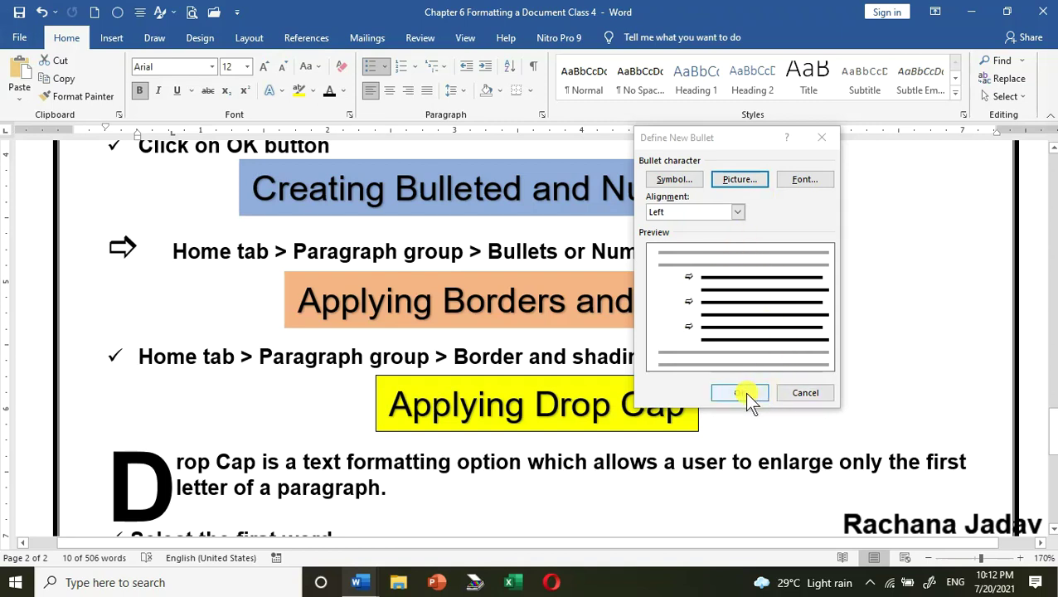
left_click(744, 393)
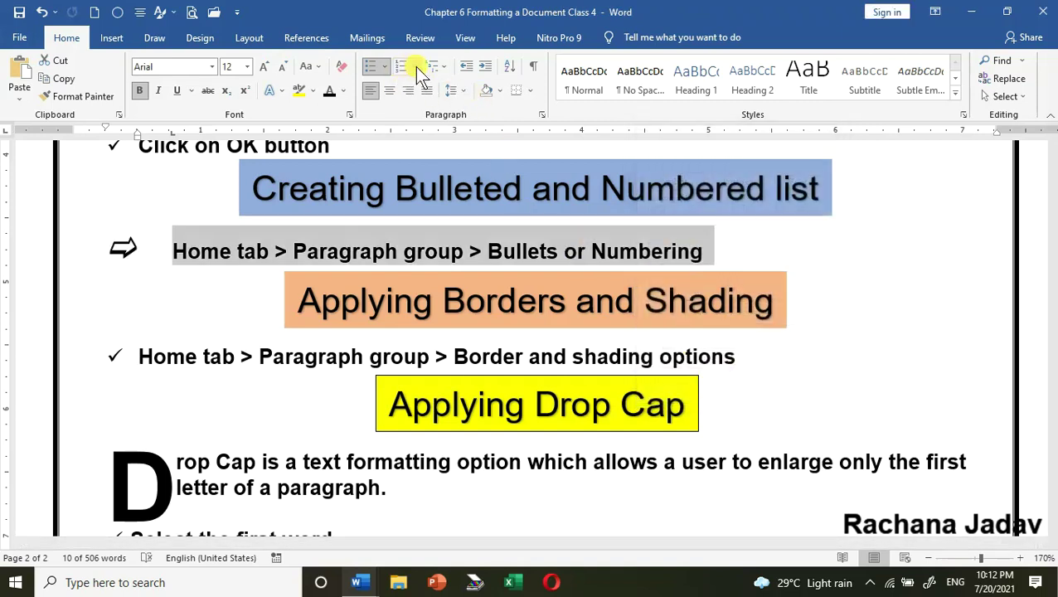
- Define a new number format "1.]" with the 1, 2, 3 style and apply it to the selected line
left_click(414, 67)
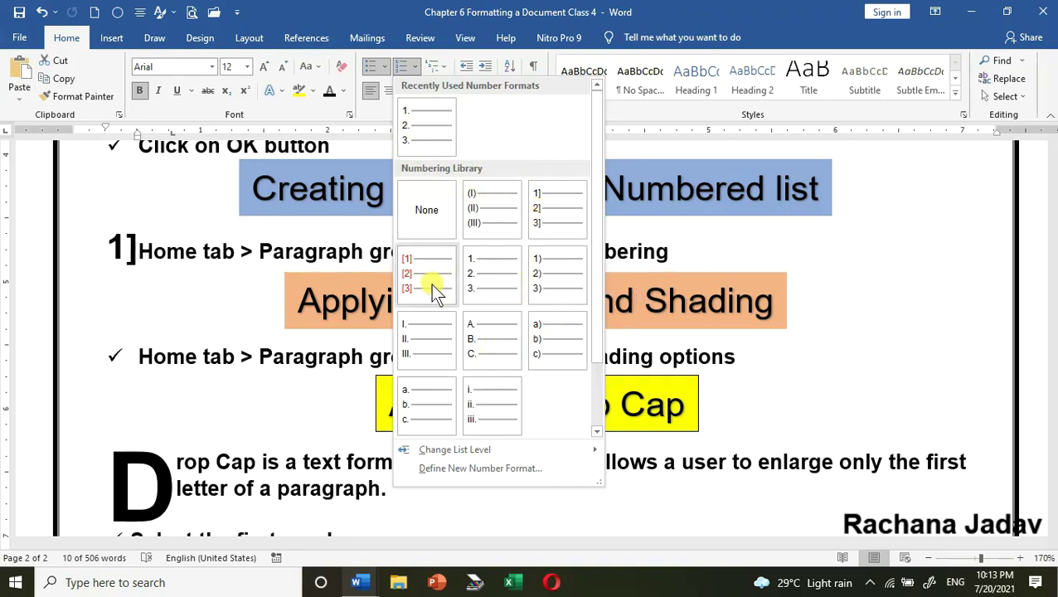
left_click(480, 469)
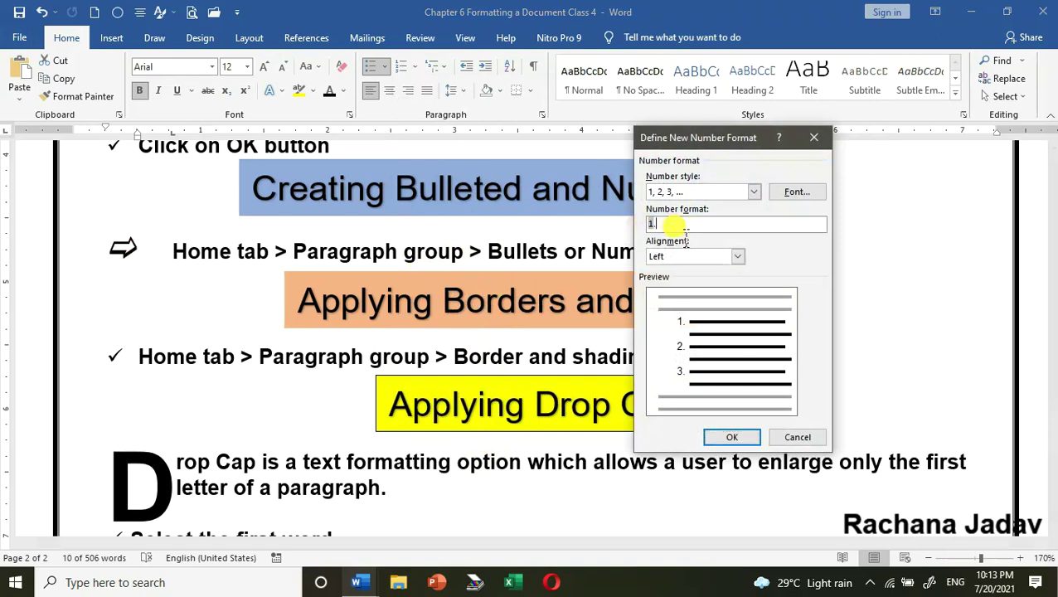
type("]")
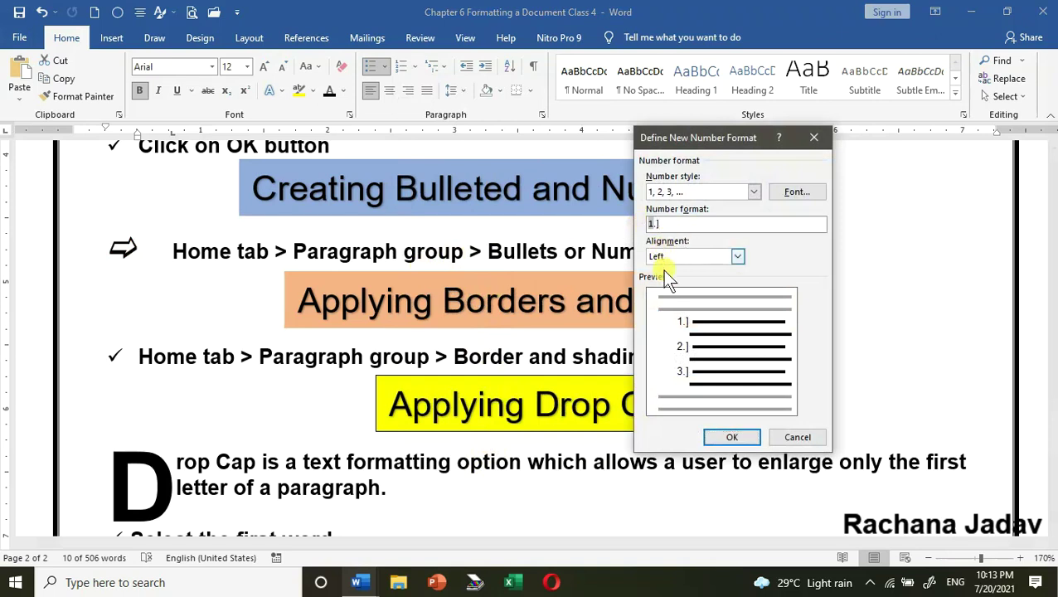
left_click(728, 436)
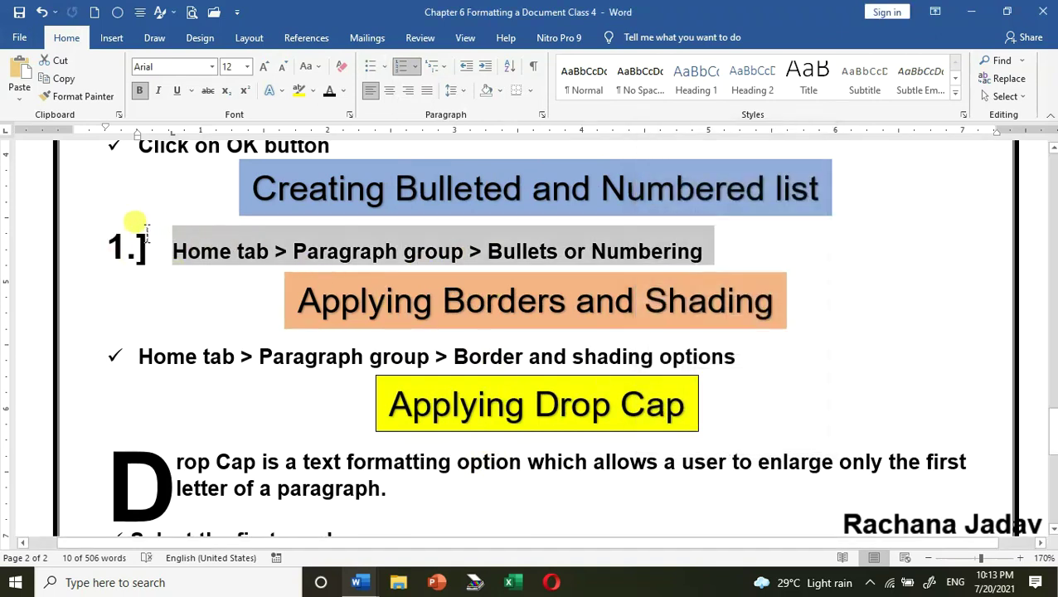
- Look over the numbering formats, and undo the numbering and bullet changes on the "Bullets or Numbering" line
left_click(411, 67)
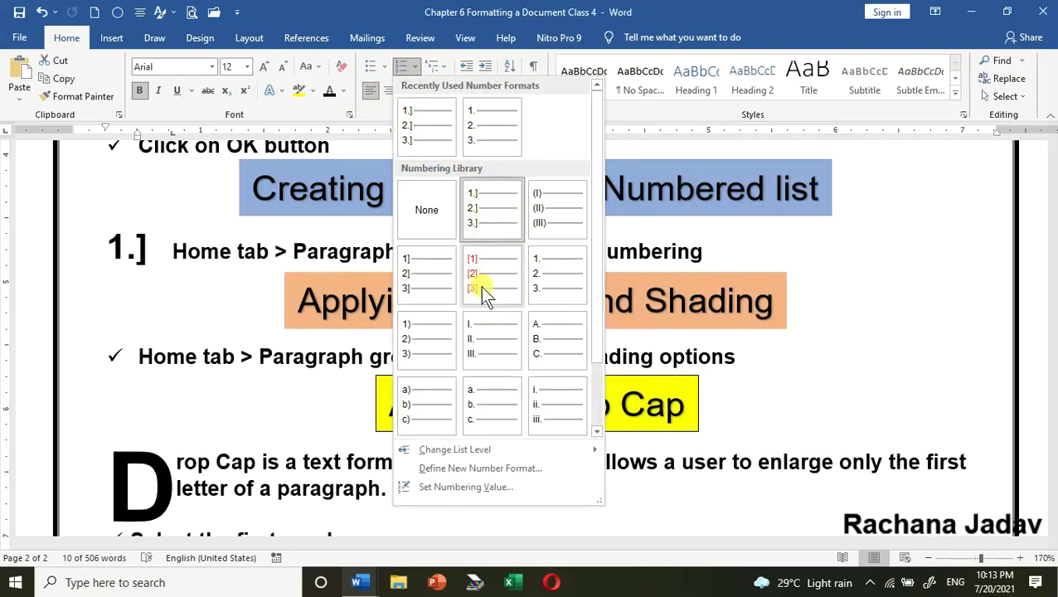
left_click(137, 249)
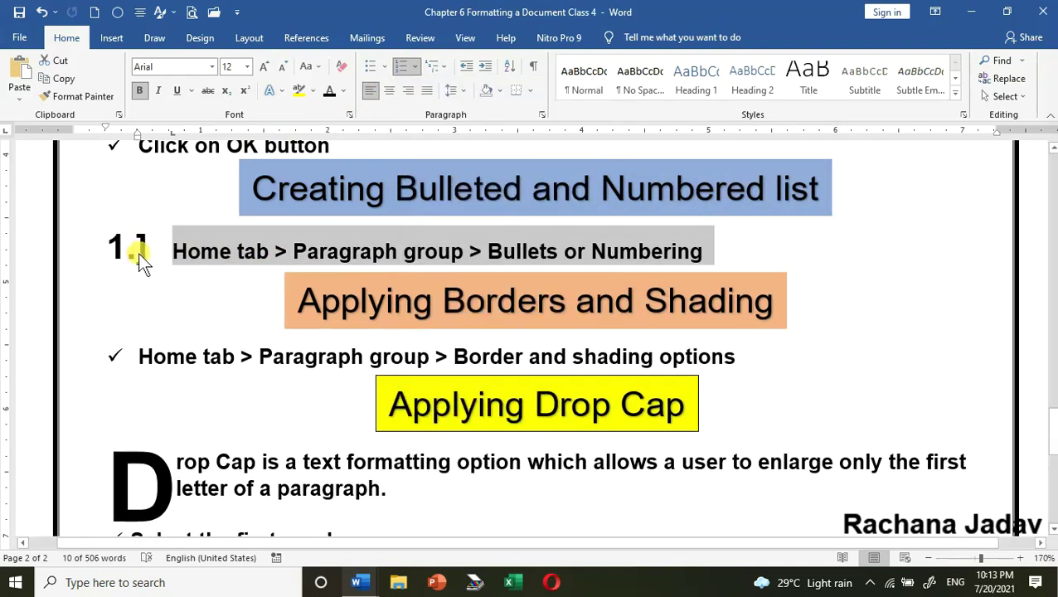
key("ctrl+z")
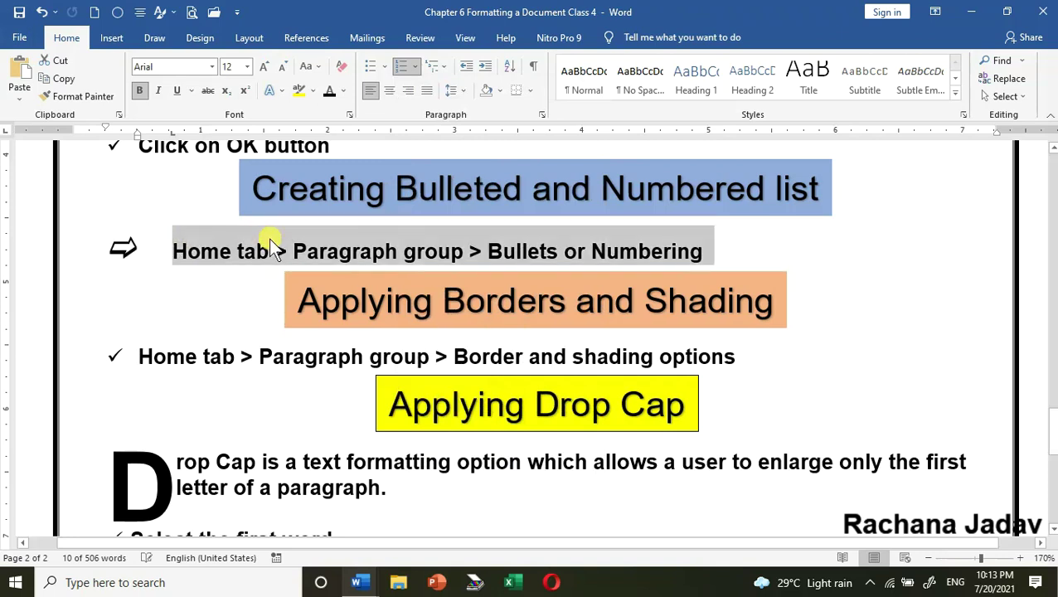
key("ctrl+z")
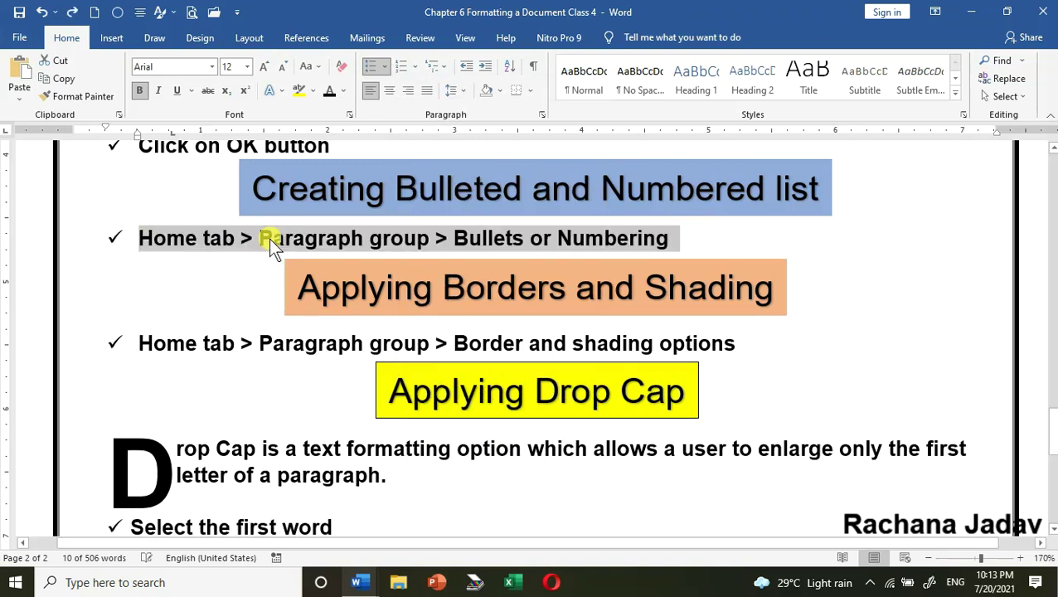
- Select the four bulleted steps under Changing Line Spacing and choose the Box setting for them in Borders and Shading
left_click(347, 318)
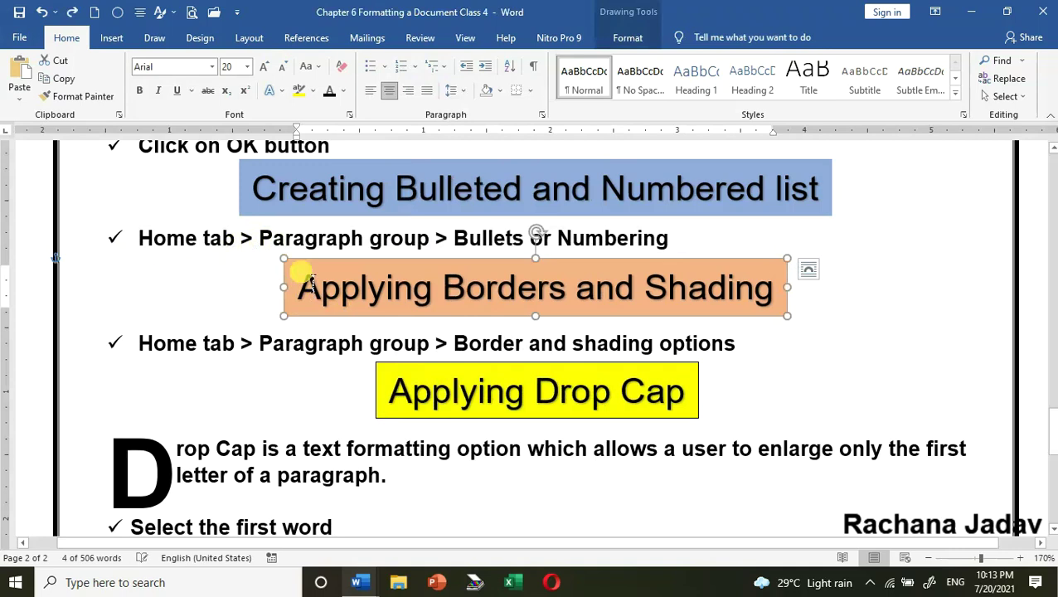
scroll(369, 294, "down", 3)
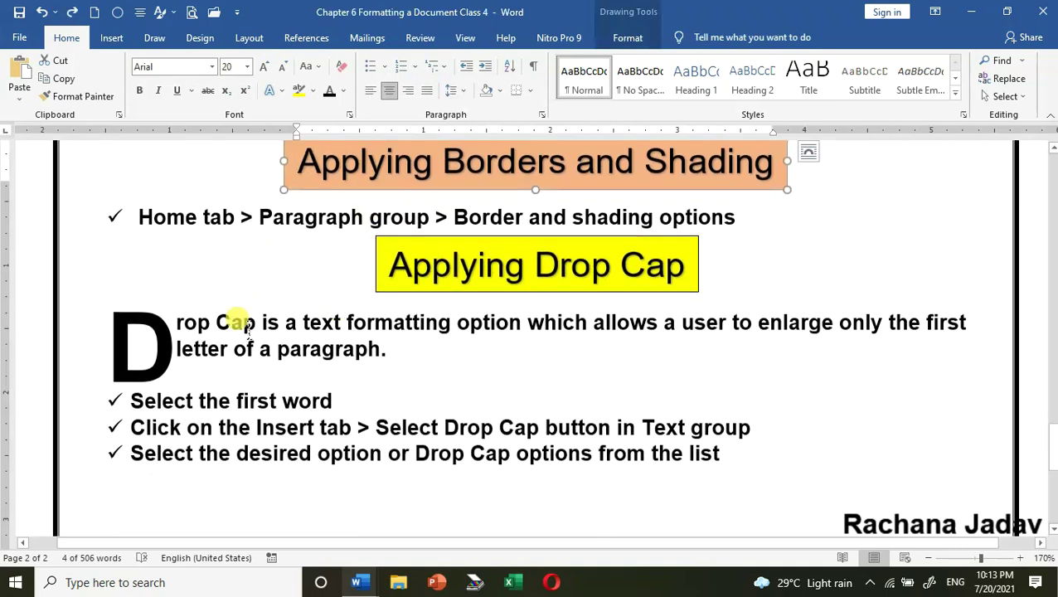
scroll(284, 240, "up", 2)
scroll(278, 237, "up", 5)
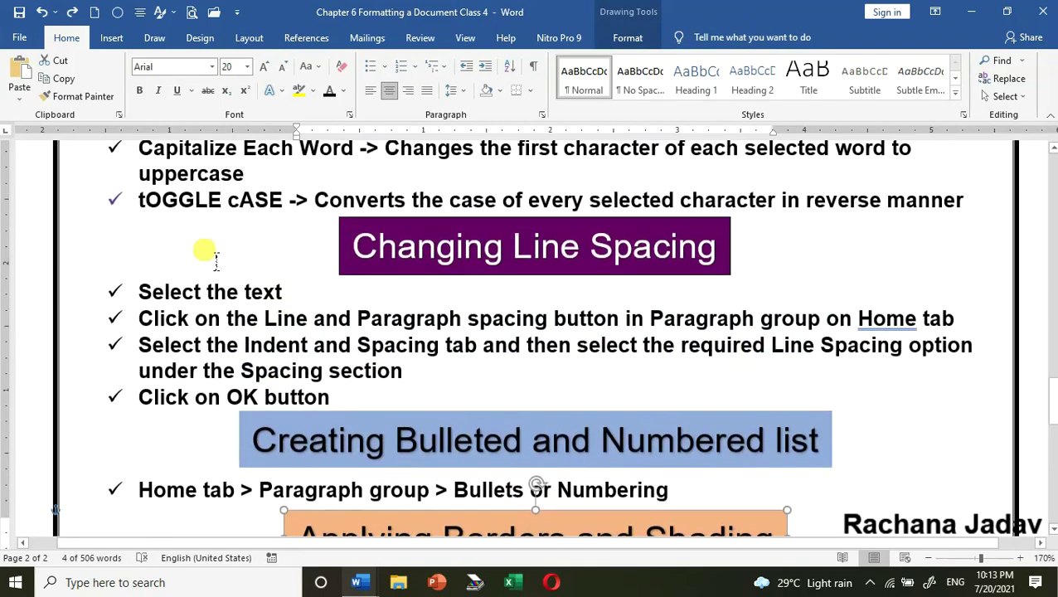
left_click_drag(137, 288, 349, 394)
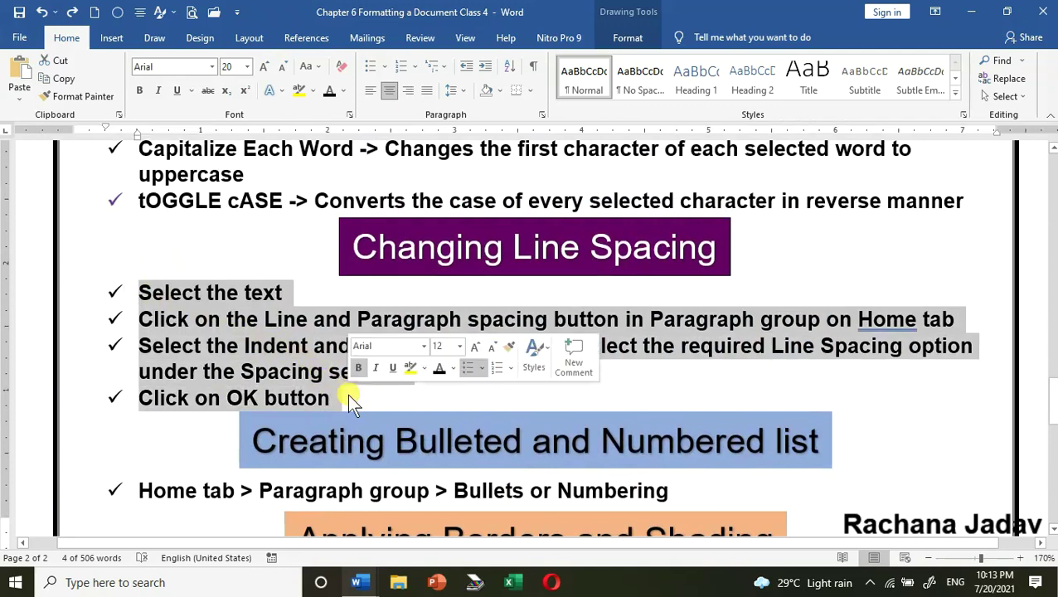
left_click(531, 92)
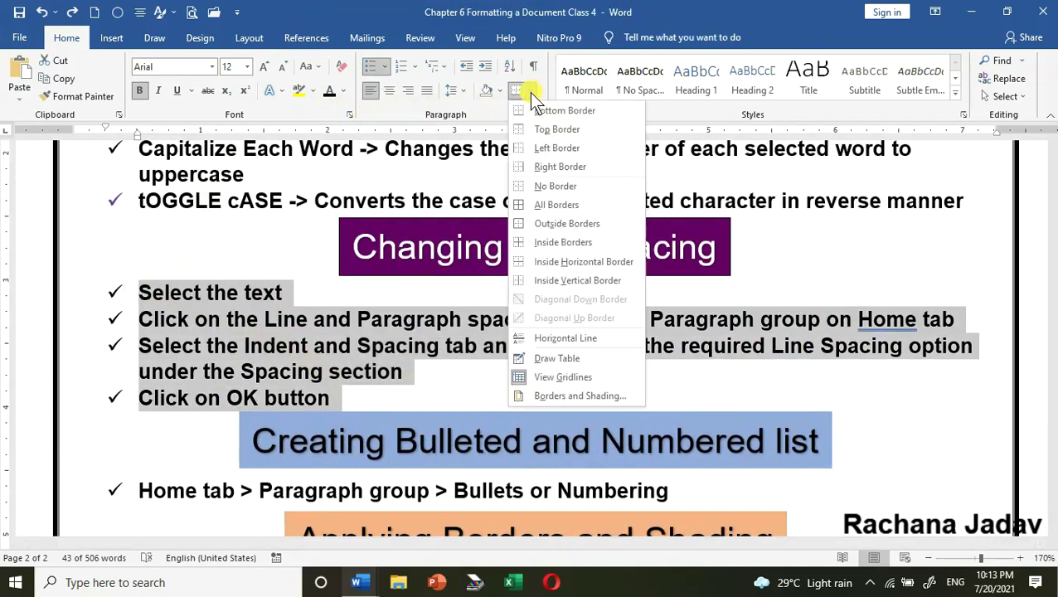
left_click(591, 396)
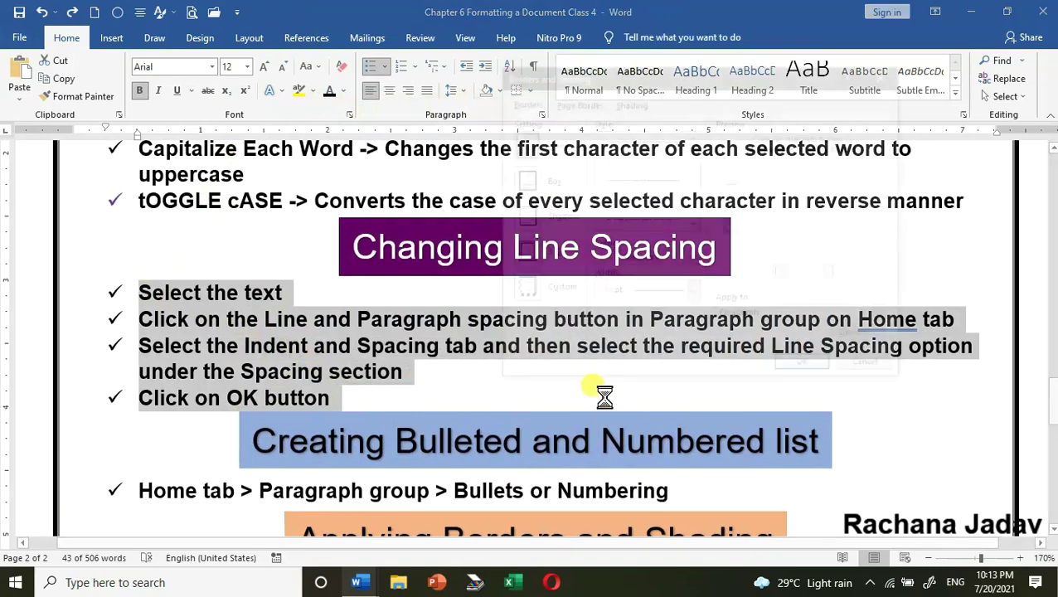
left_click_drag(660, 86, 733, 78)
left_click(595, 173)
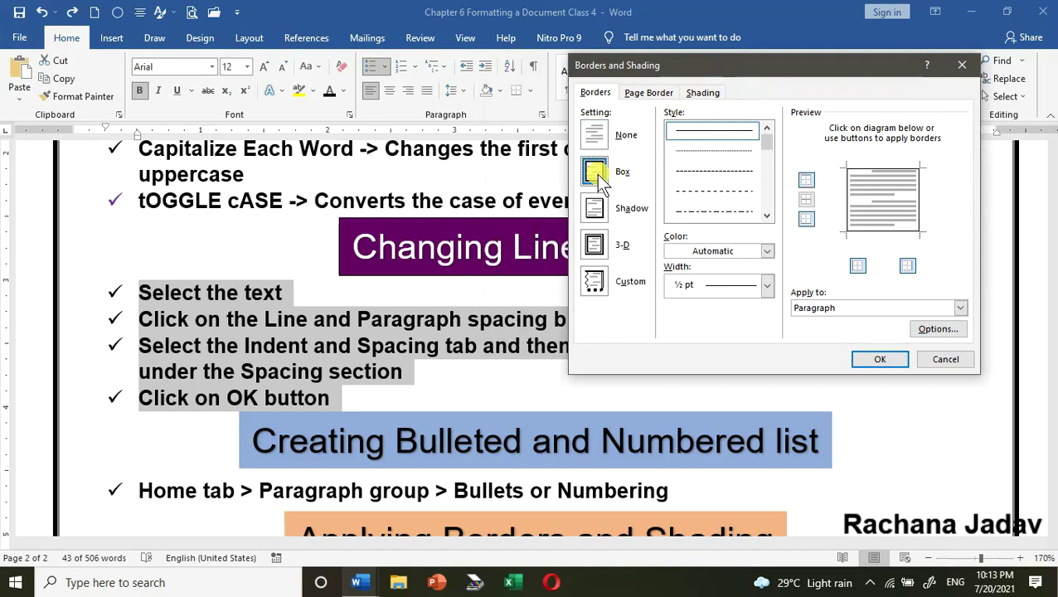
- Choose the double line with one thick and one thin stroke as the box border's style
left_click(767, 214)
left_click(767, 215)
left_click(767, 214)
left_click(767, 215)
left_click(713, 212)
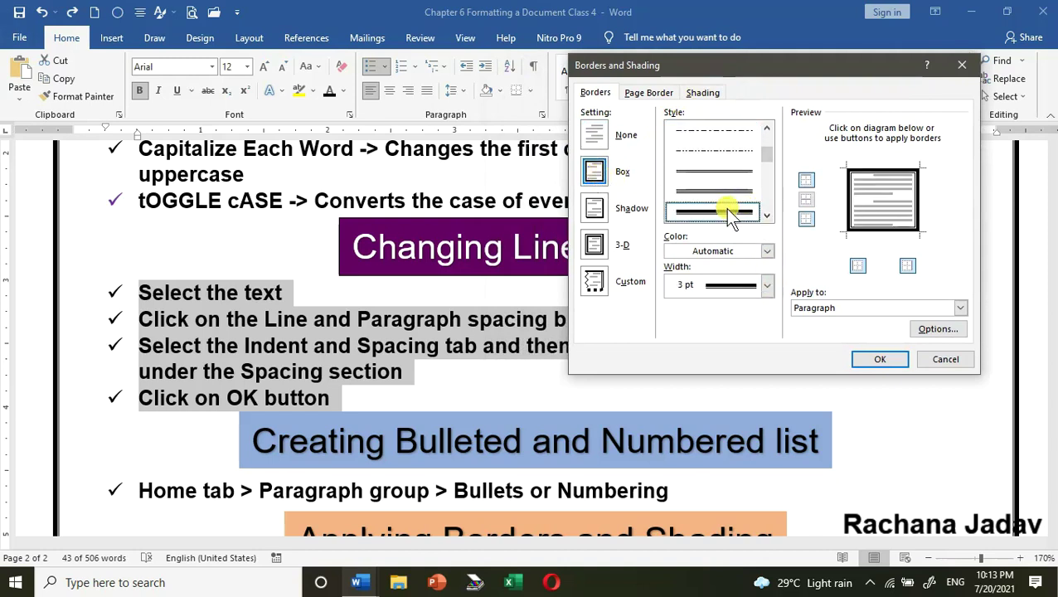
- Set the box border's color to dark blue and its width to 2 ¼ pt, and apply it to the selected paragraphs
left_click(768, 251)
left_click(728, 305)
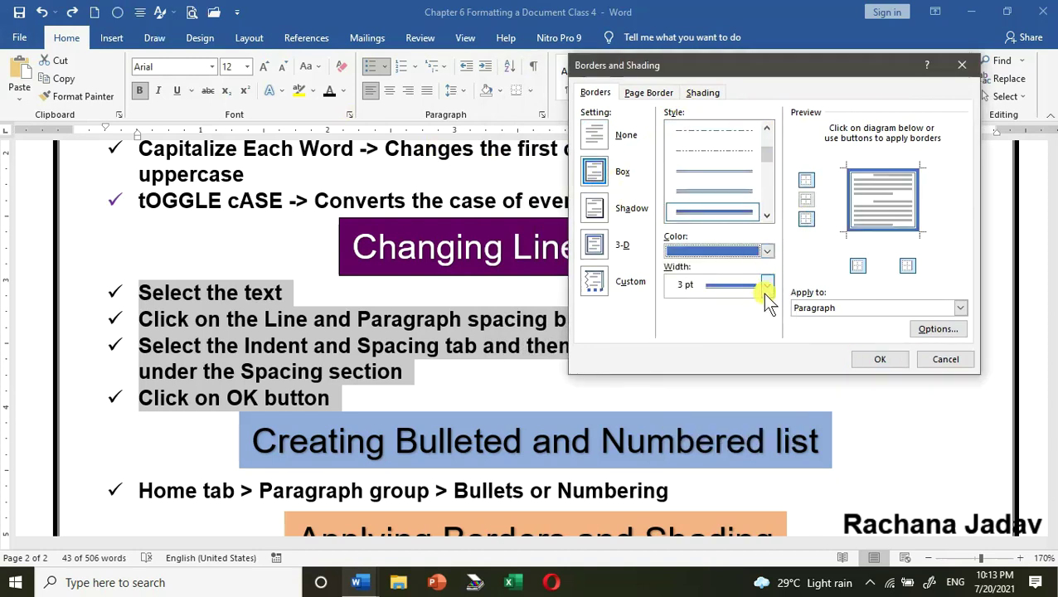
left_click(768, 286)
left_click(745, 328)
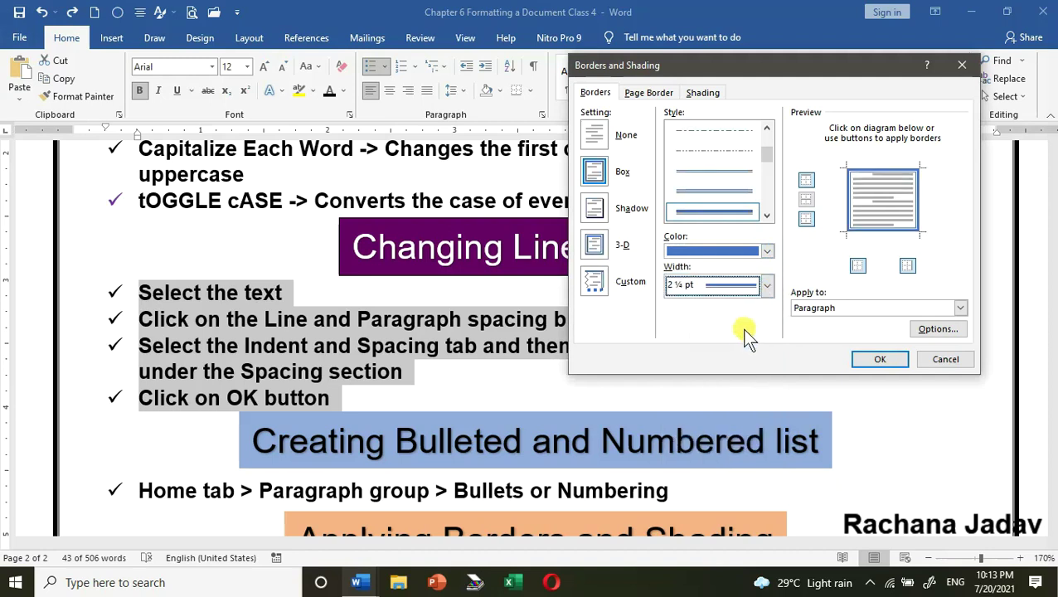
left_click(763, 253)
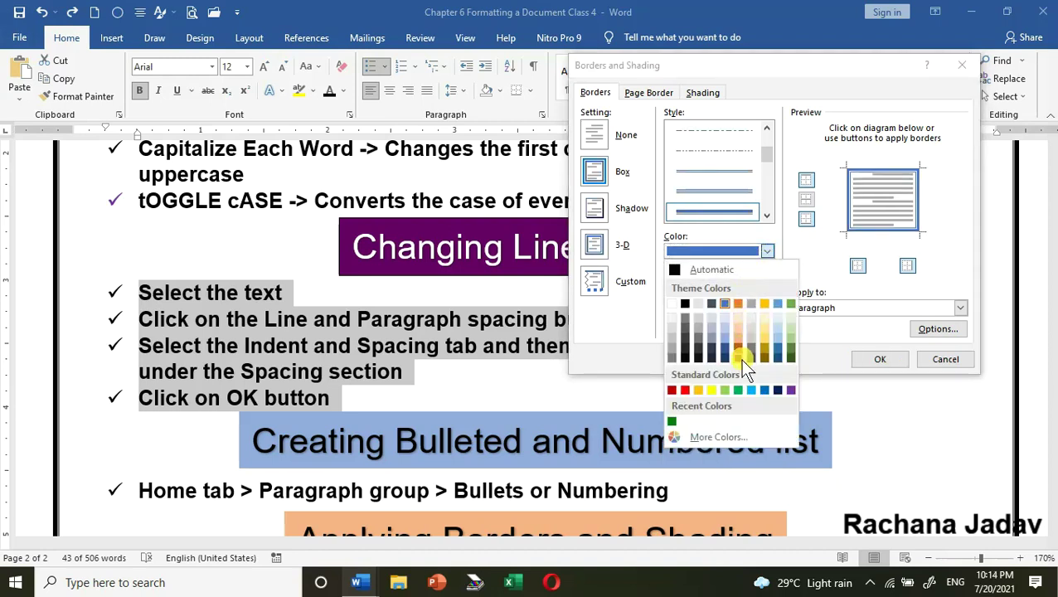
left_click(764, 391)
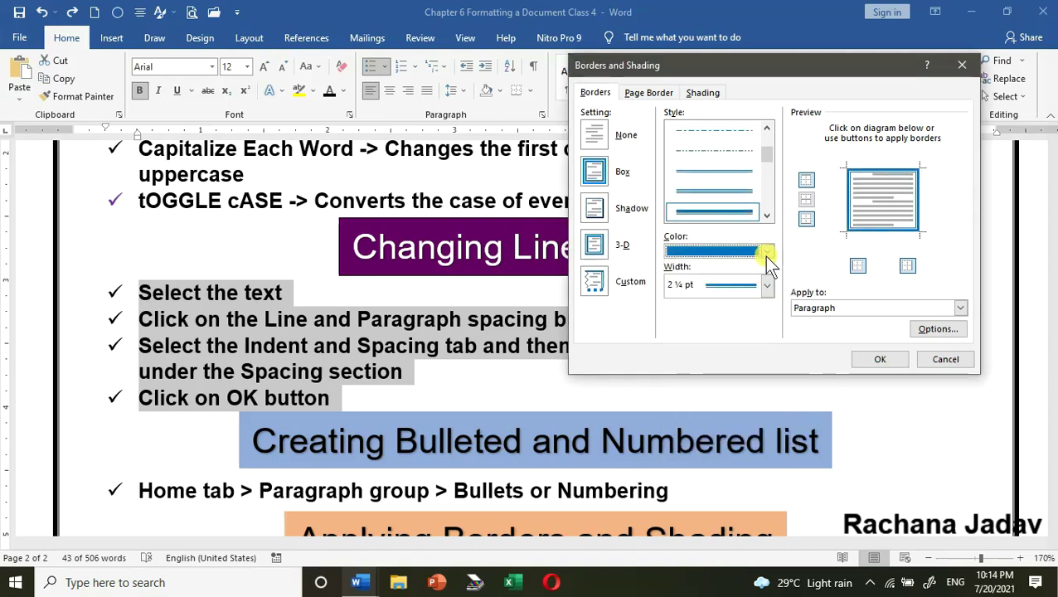
left_click(767, 254)
left_click(778, 391)
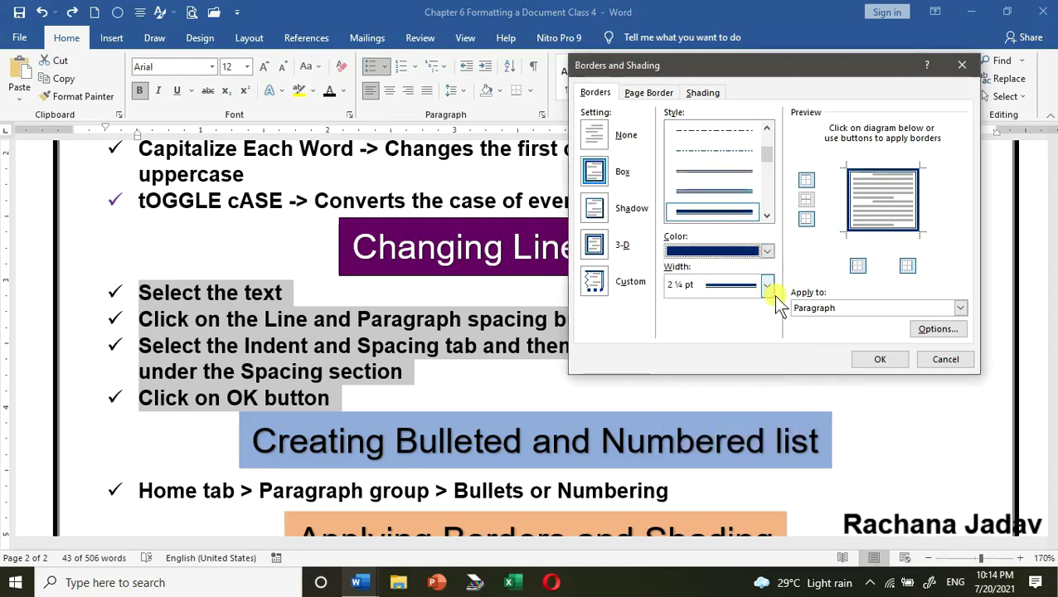
left_click(877, 359)
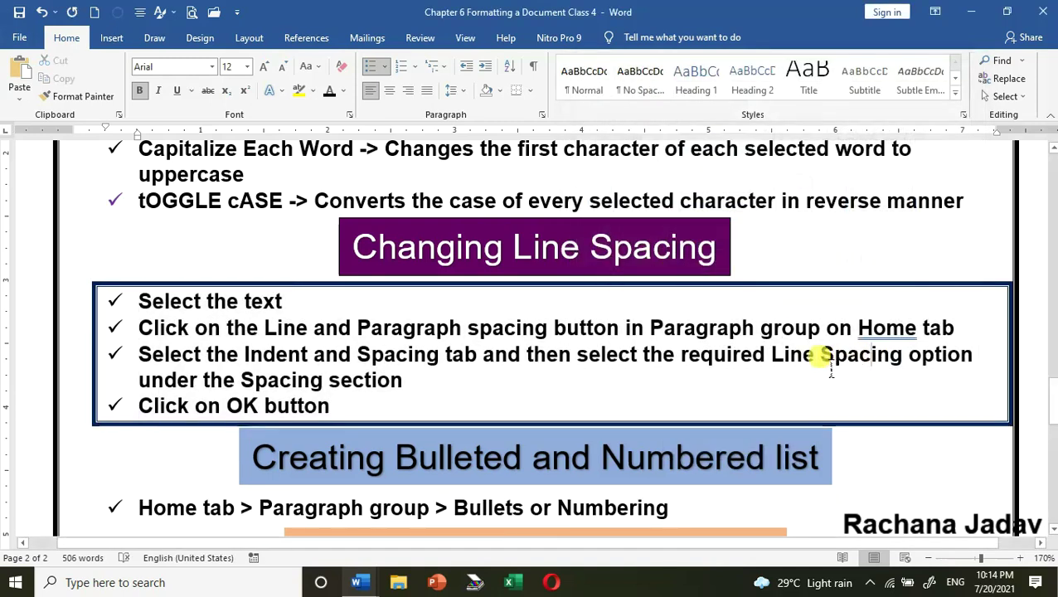
- Choose the Shadow setting in Borders and Shading for the paragraph border around the Changing Line Spacing steps
left_click(530, 92)
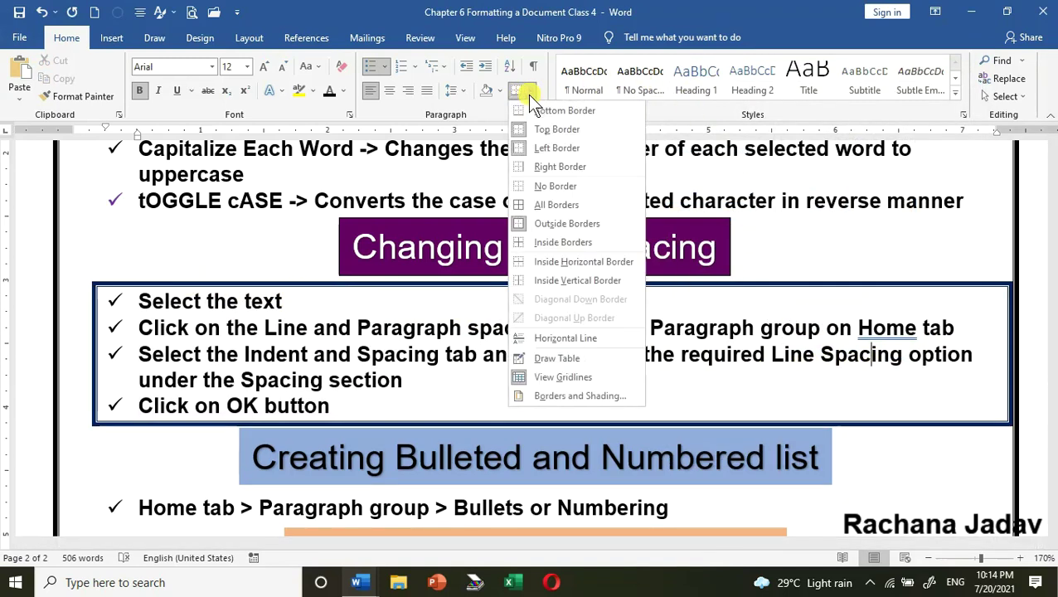
left_click(578, 397)
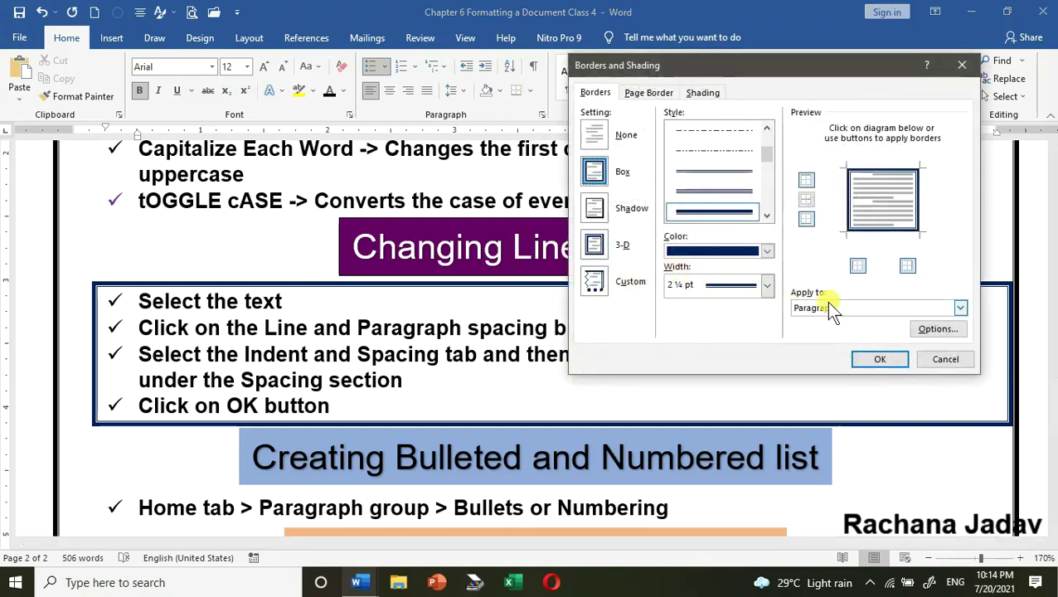
left_click(647, 90)
left_click(594, 92)
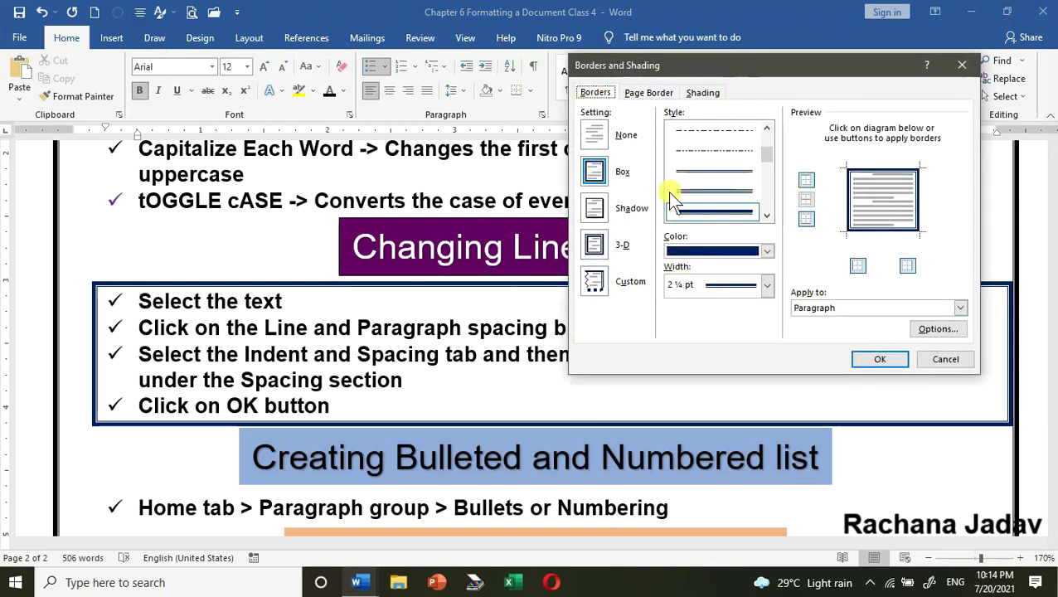
left_click(596, 212)
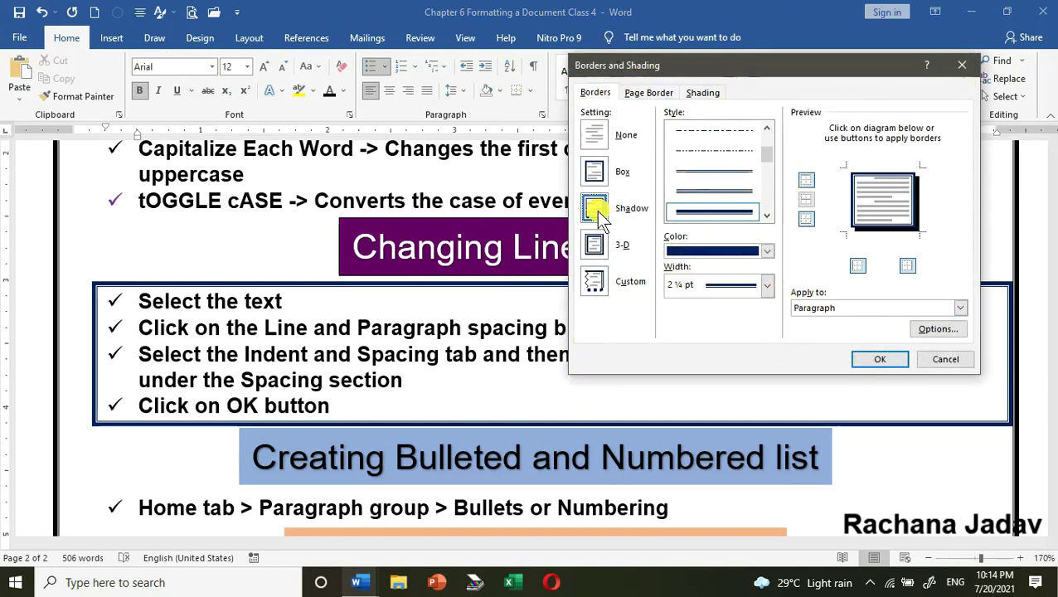
- Fill the bordered paragraphs with light orange shading and apply the border and shading settings
left_click(699, 94)
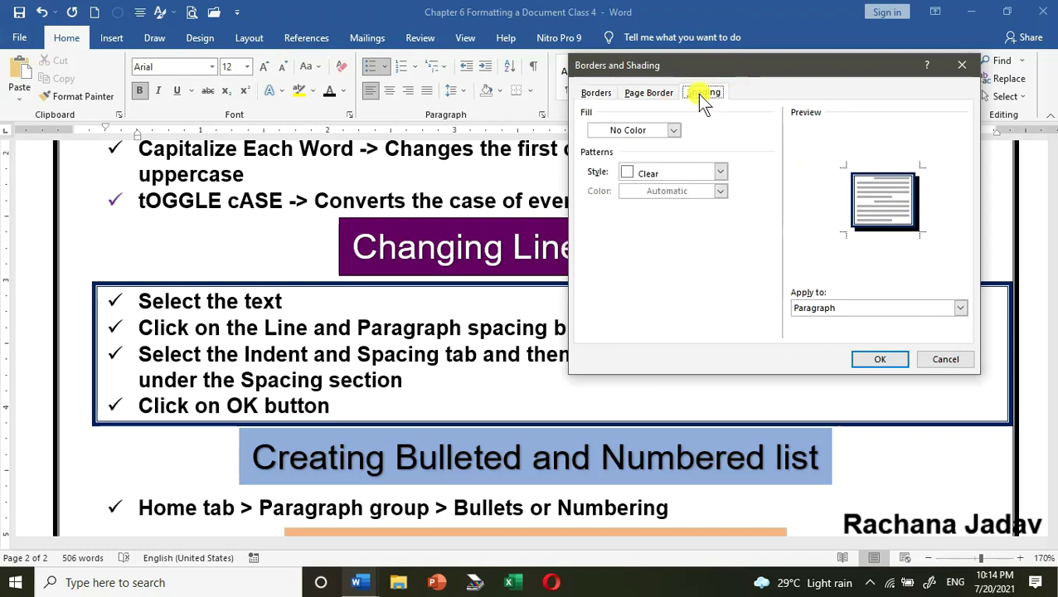
left_click(673, 131)
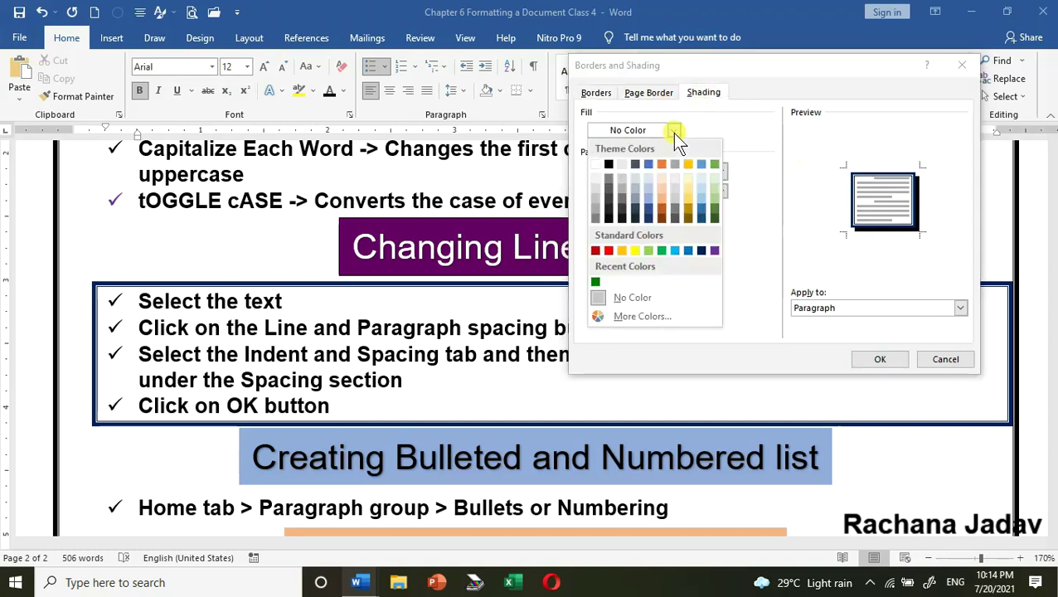
left_click(662, 189)
left_click(871, 362)
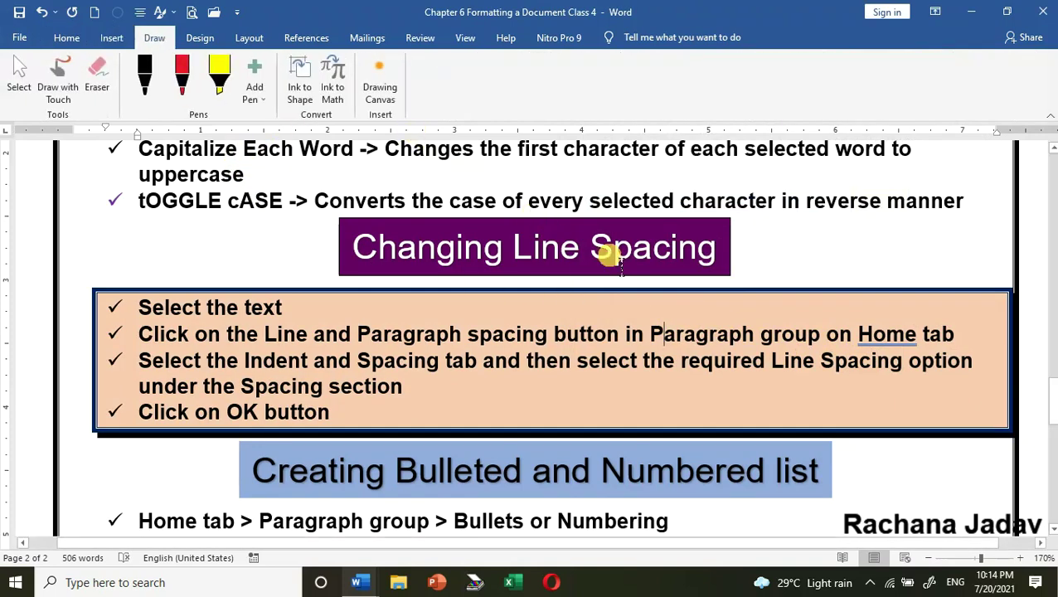
- Delete the existing drop cap in the paragraph under Applying Drop Cap and retype its first letter D as normal text
scroll(608, 259, "down", 8)
scroll(606, 255, "up", 1)
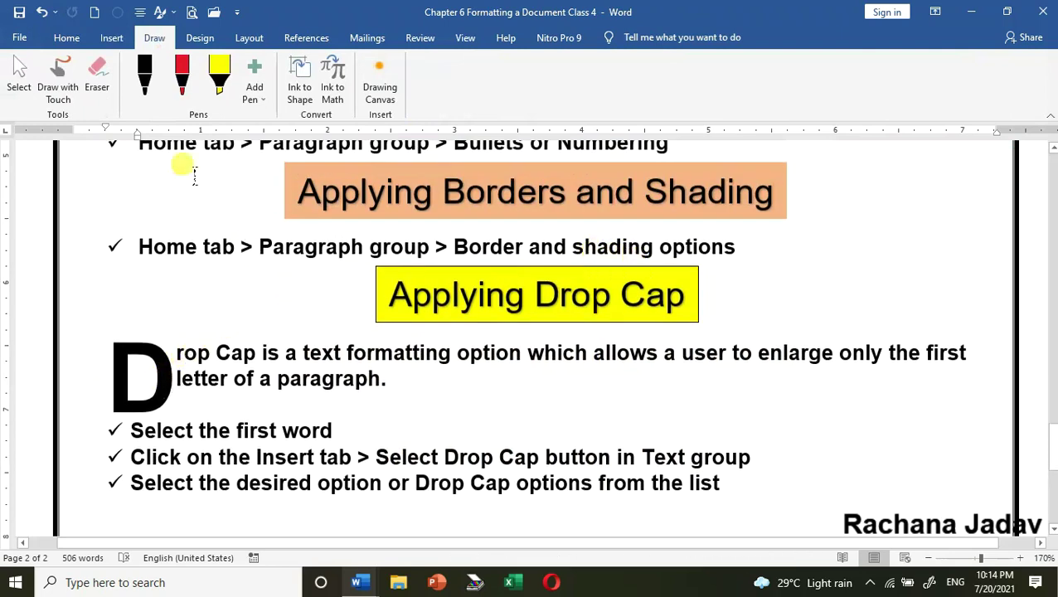
left_click(73, 38)
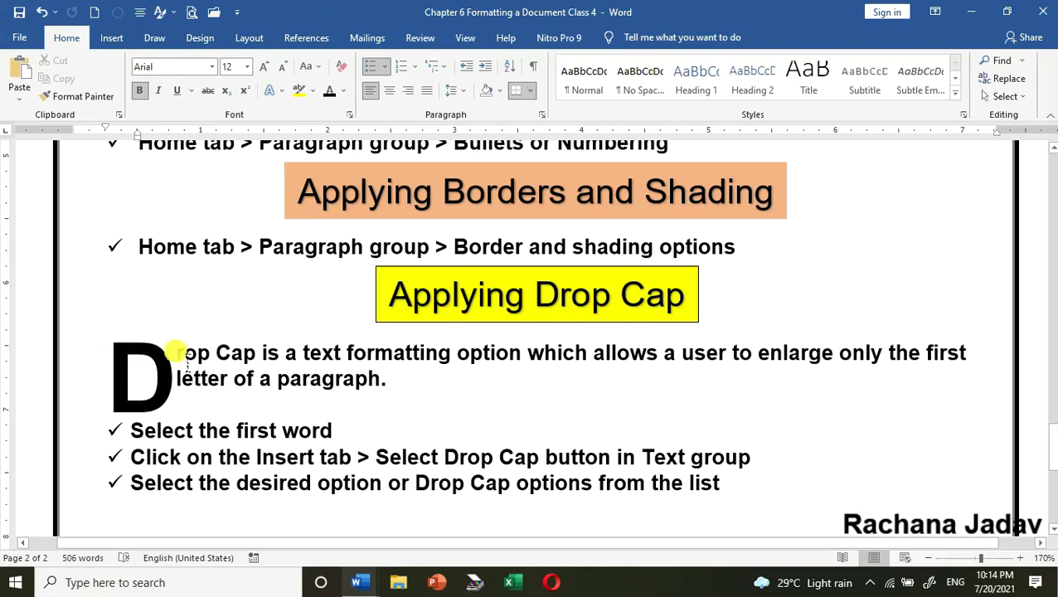
double_click(166, 379)
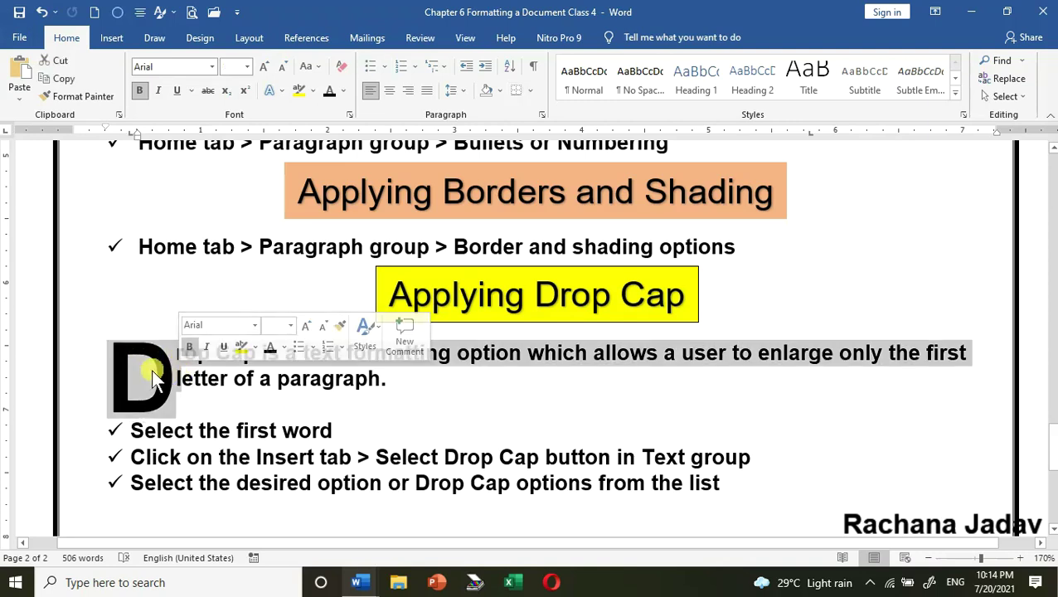
left_click(161, 378)
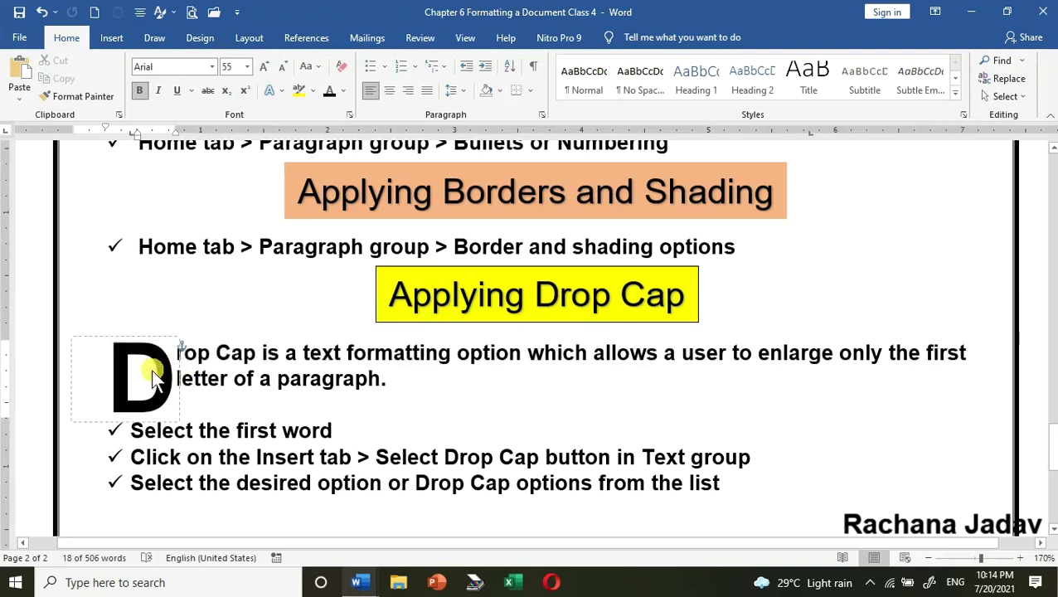
left_click(106, 344)
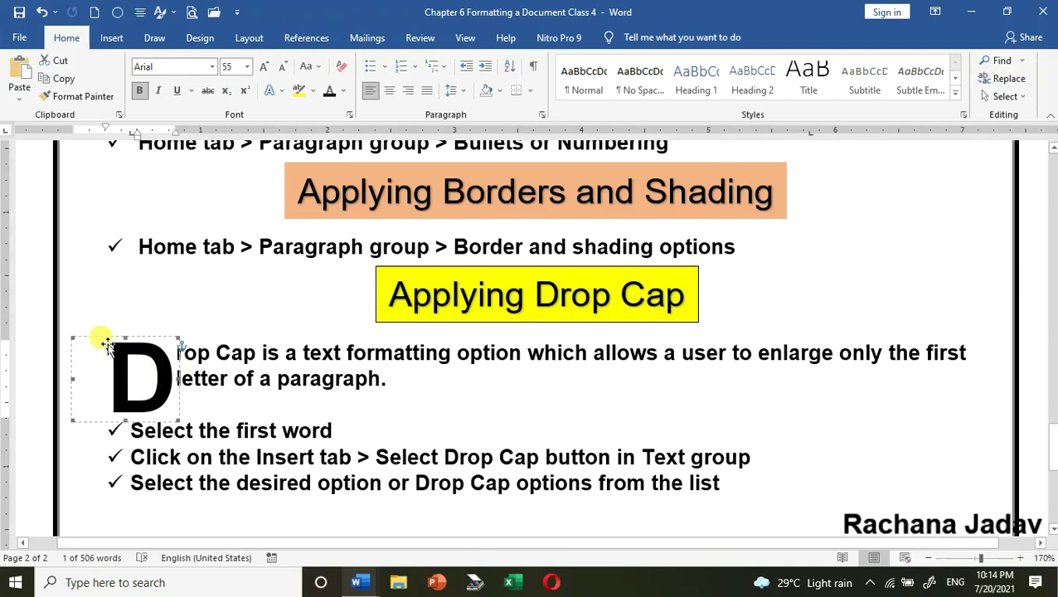
key("Delete")
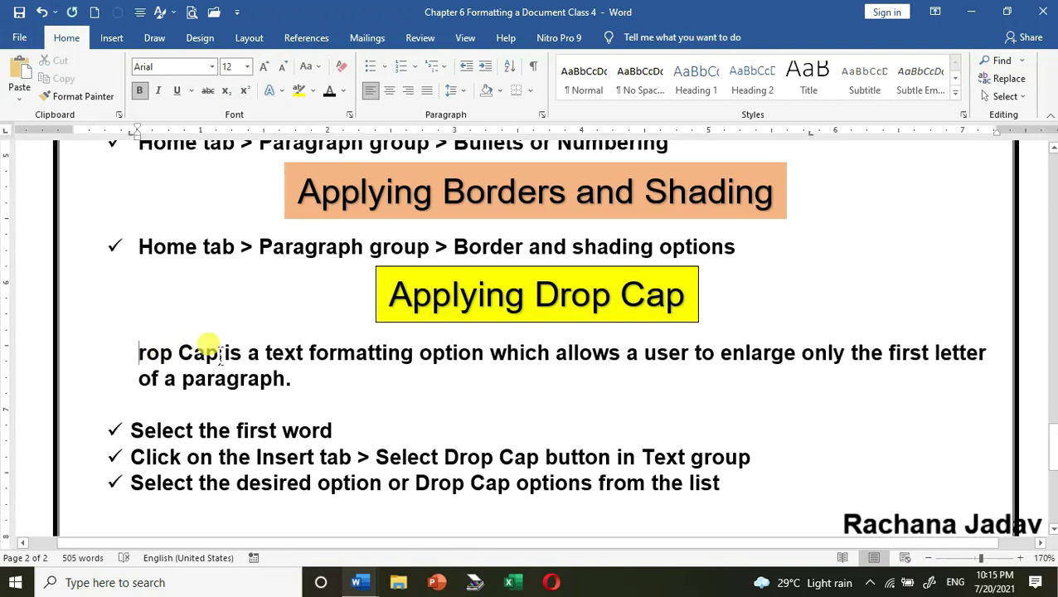
type("D")
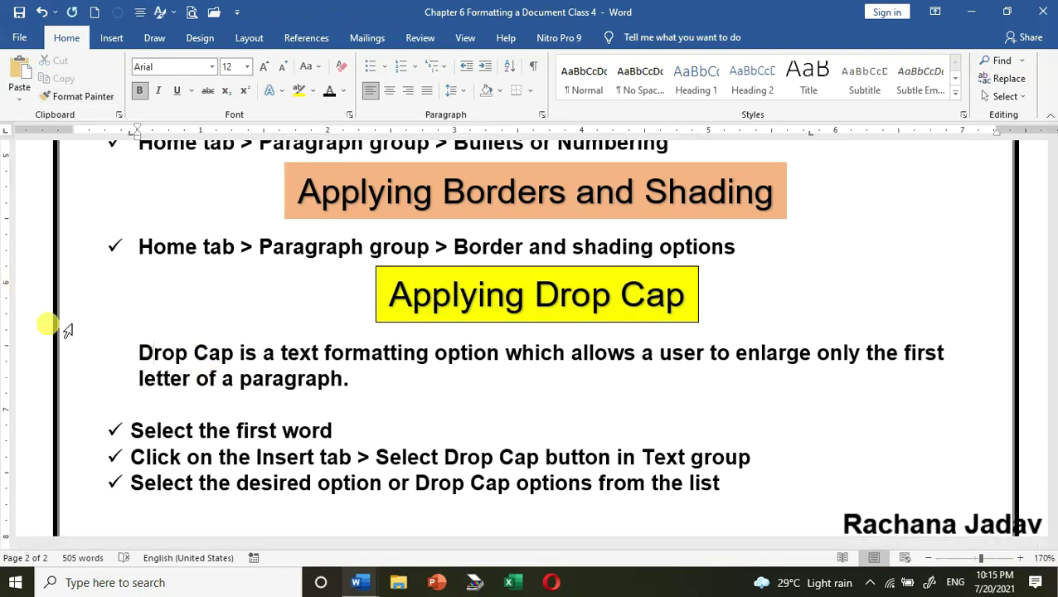
- Select the first letter D of the paragraph and apply a drop cap with the In margin position through the Drop Cap options
left_click_drag(137, 355, 160, 362)
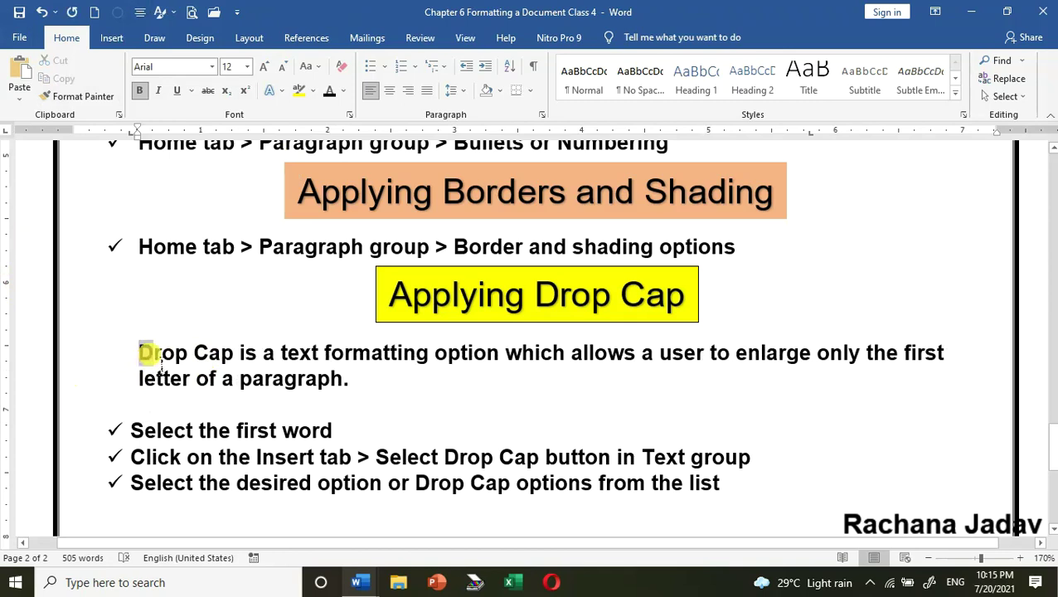
left_click(116, 40)
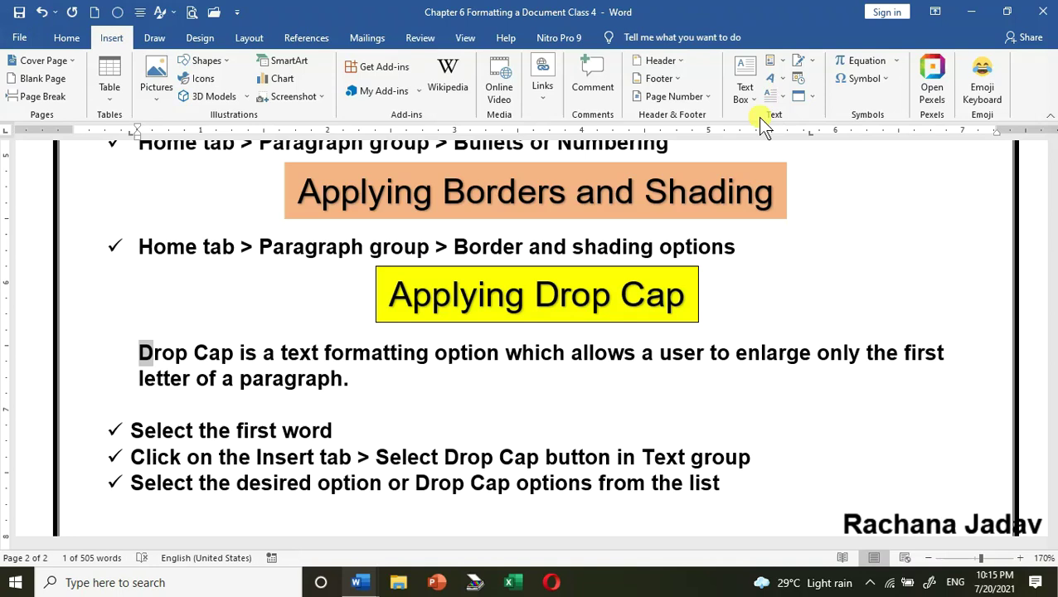
left_click(782, 99)
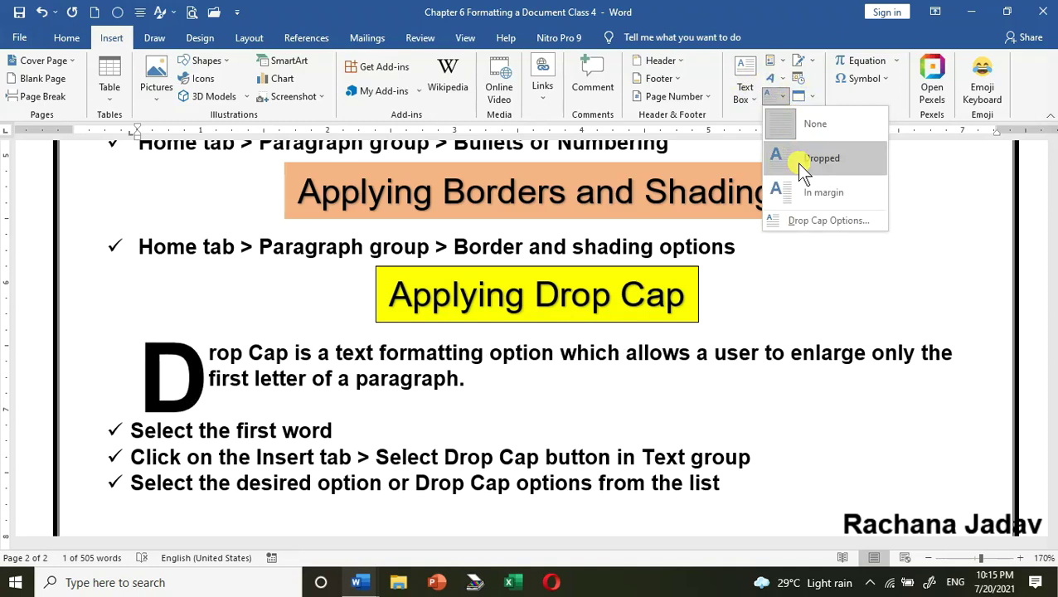
left_click(809, 219)
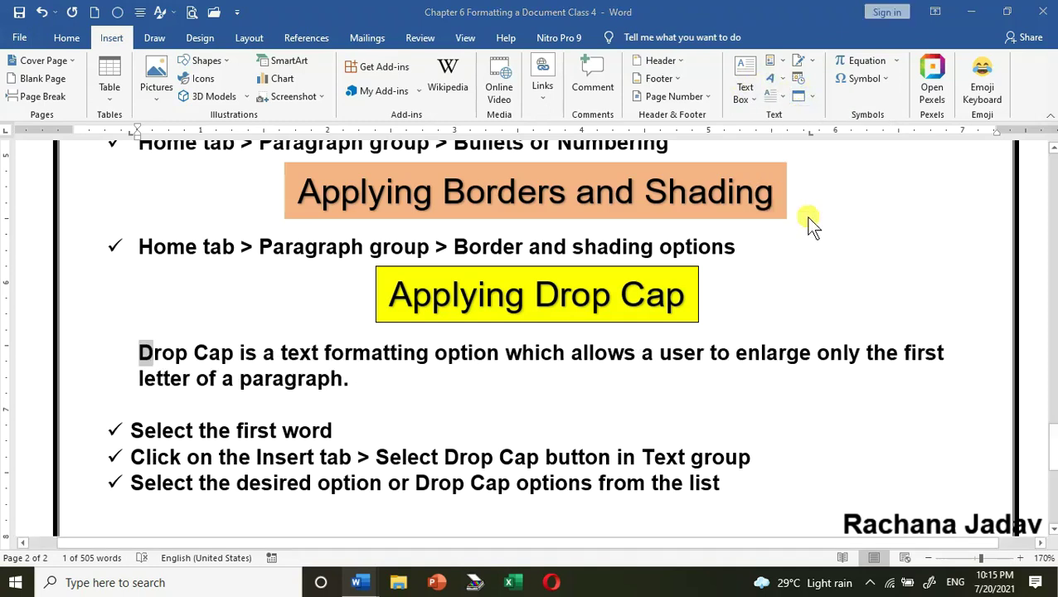
left_click_drag(548, 170, 667, 195)
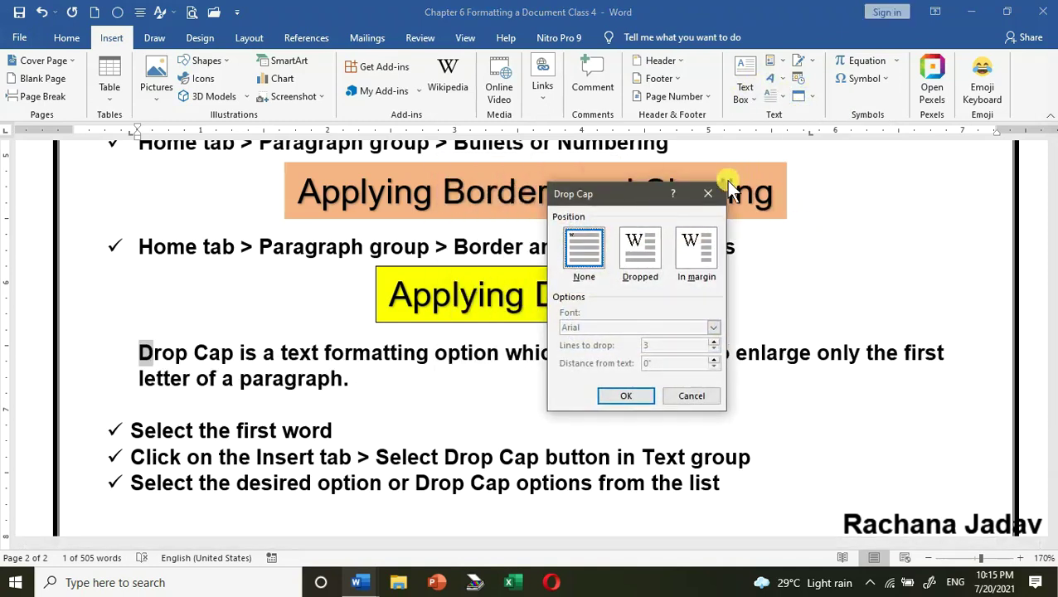
left_click(636, 253)
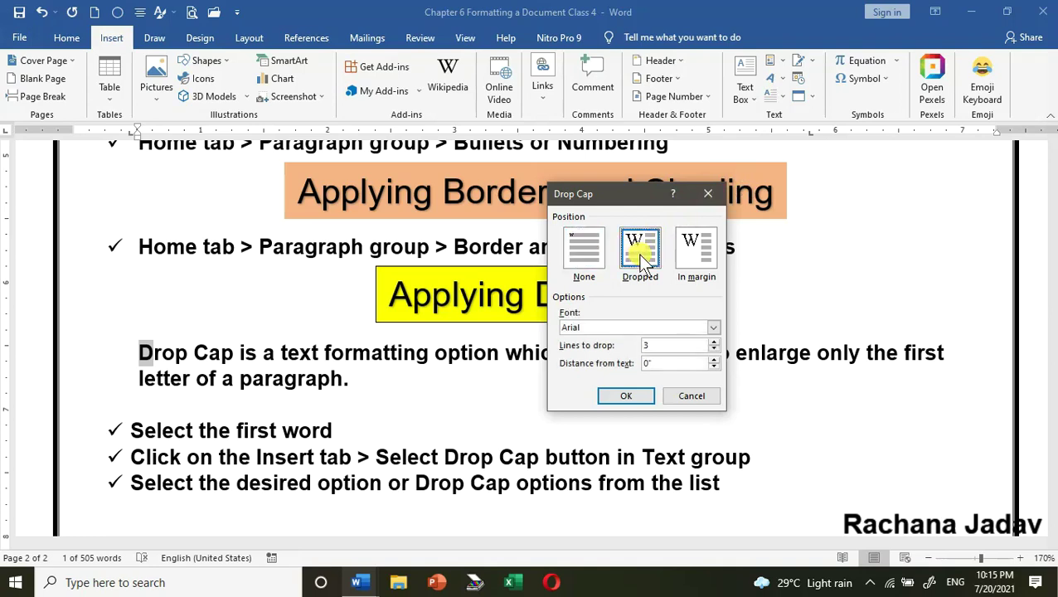
left_click(695, 251)
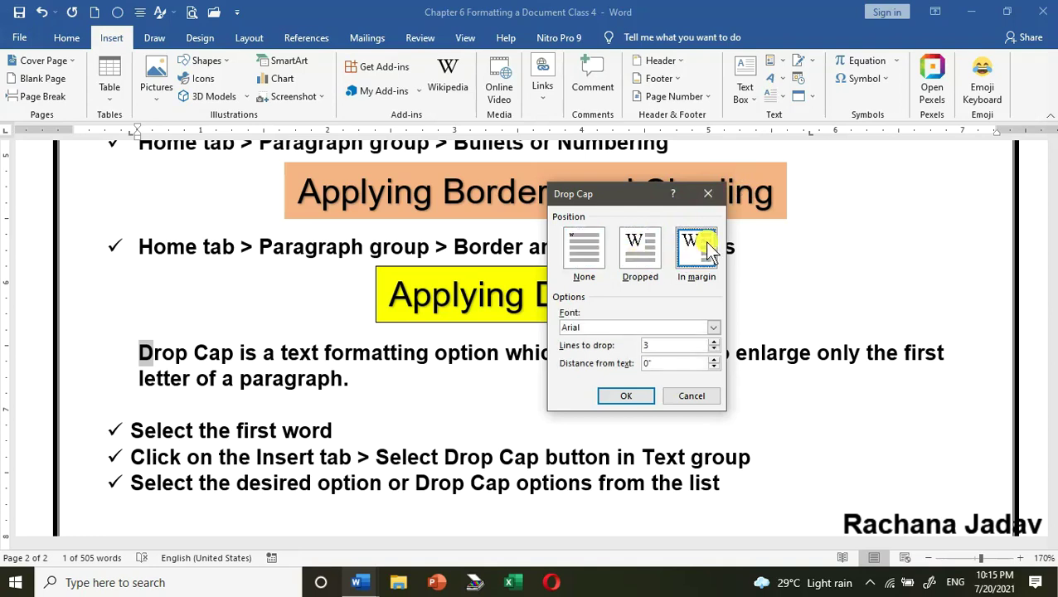
left_click(625, 396)
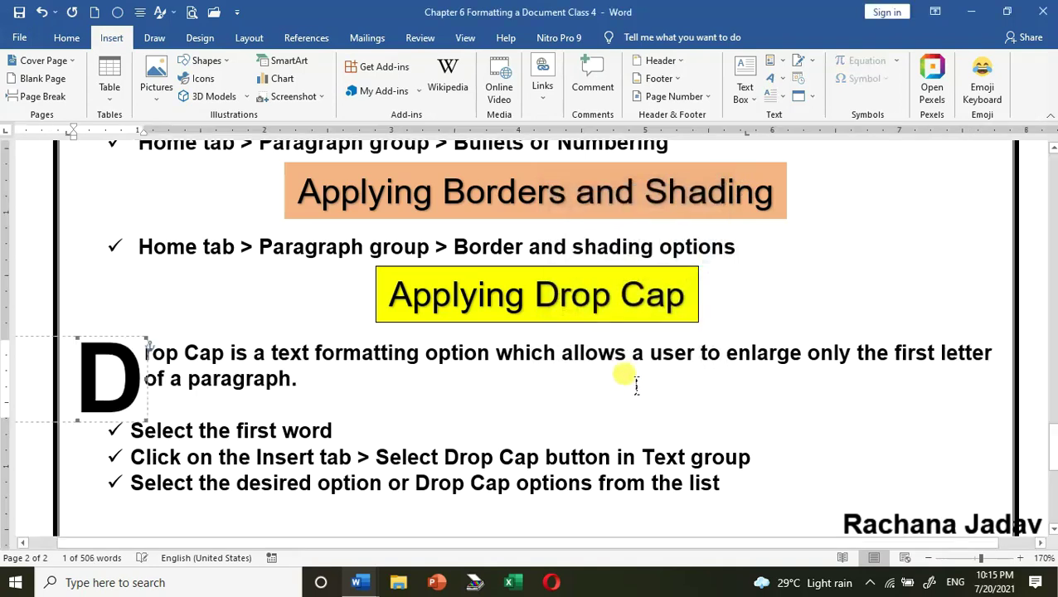
- Change the position of the letter D's drop cap to Dropped
left_click(777, 96)
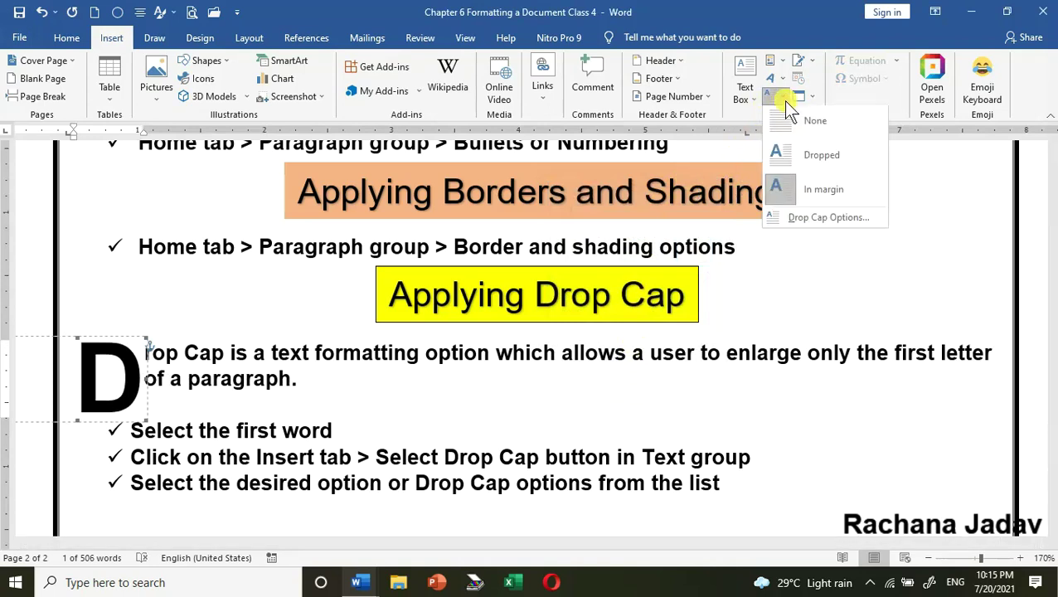
left_click(804, 162)
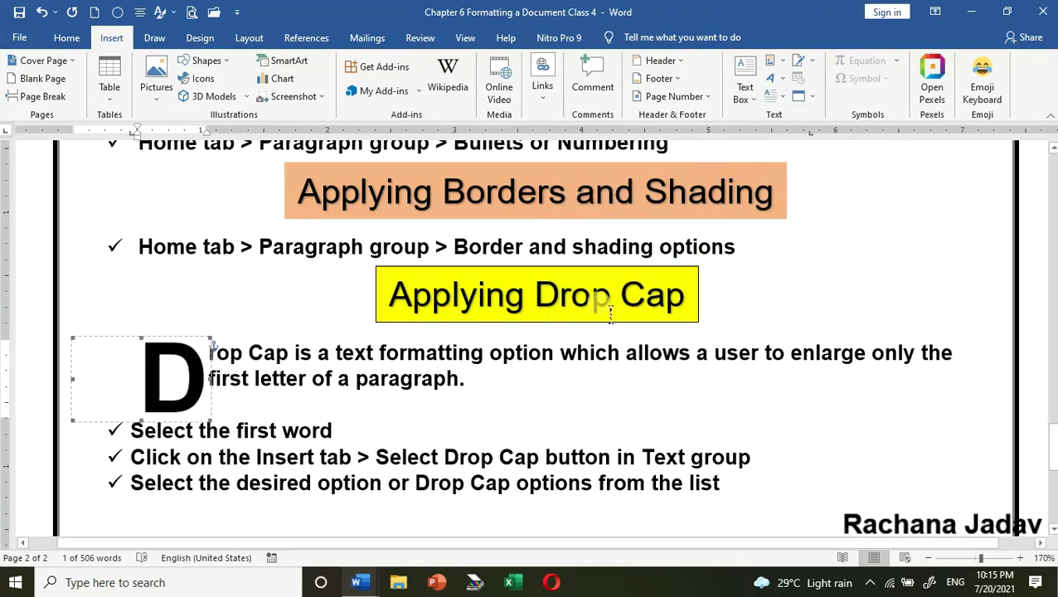
left_click(458, 400)
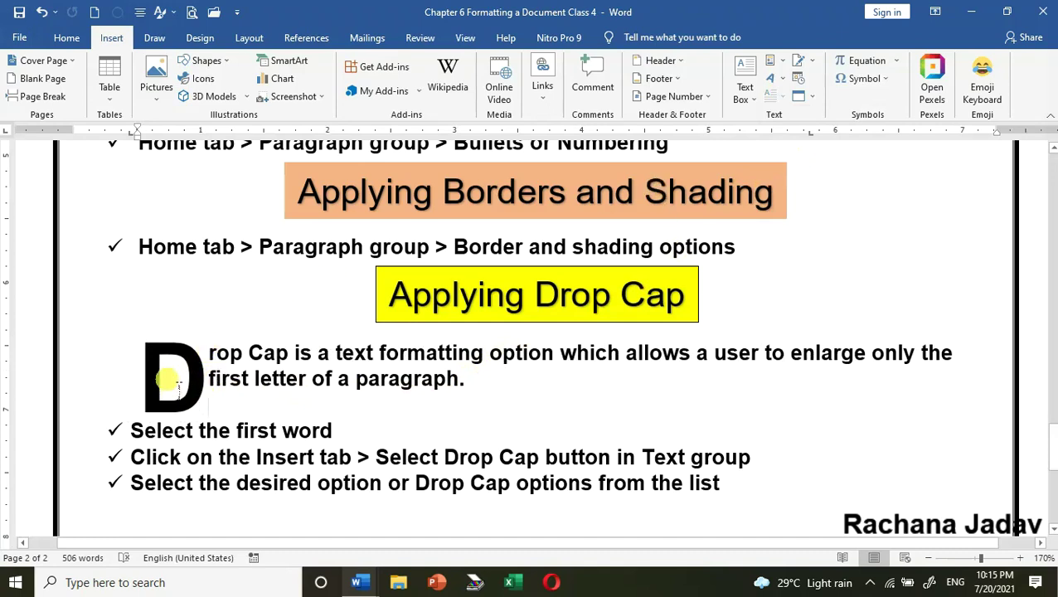
- Select the drop cap frame and set its lines to drop to 1
left_click(189, 361)
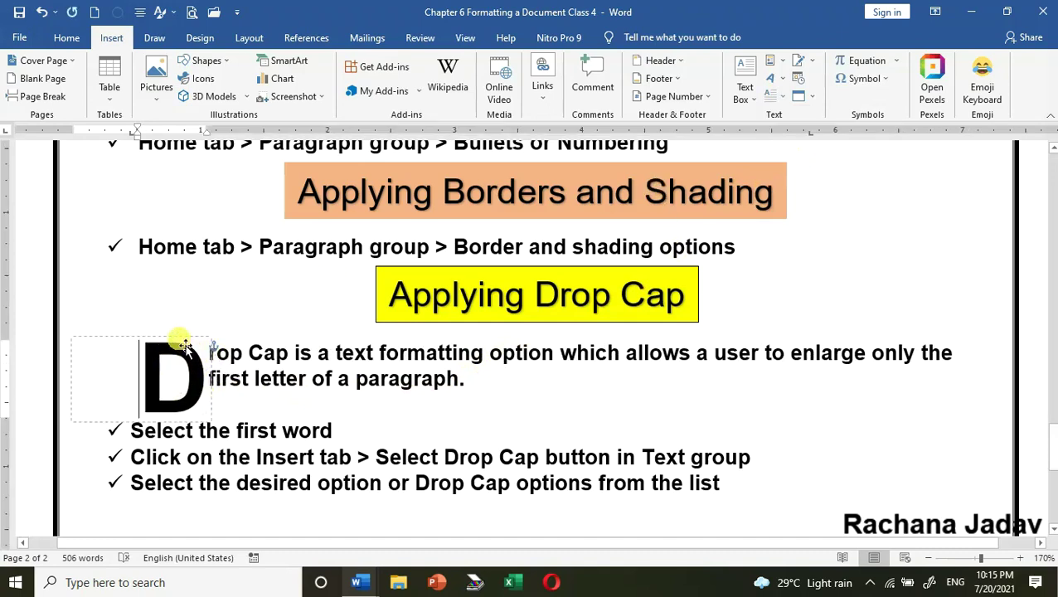
left_click(185, 345)
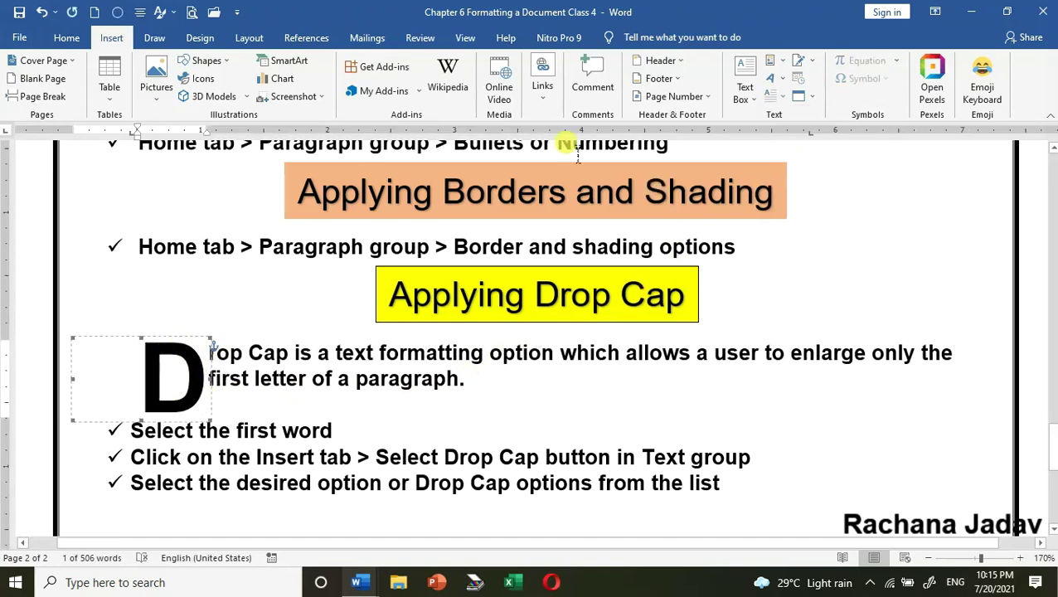
left_click(784, 99)
left_click(805, 219)
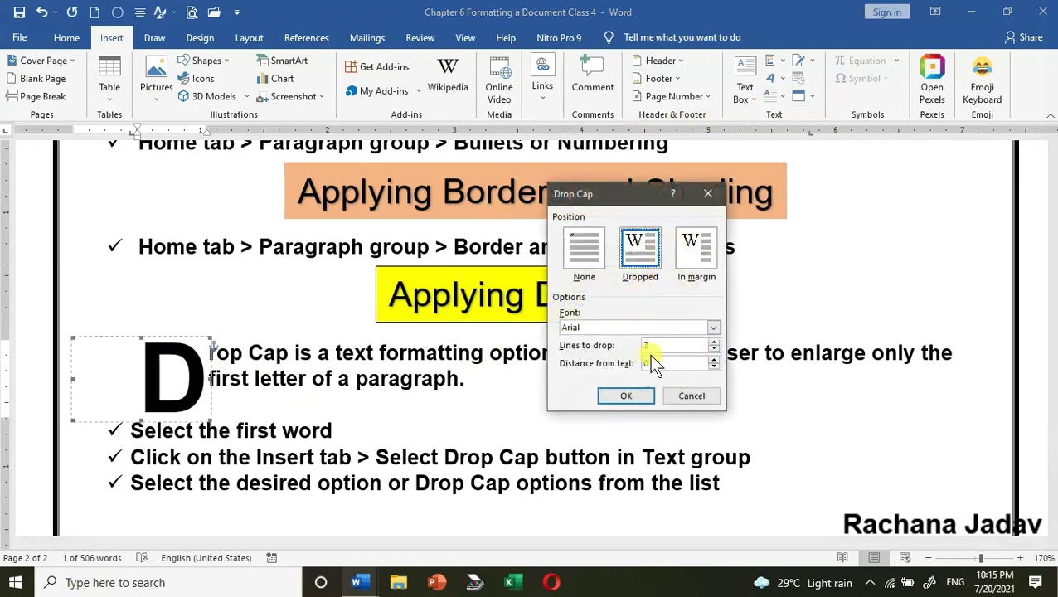
double_click(714, 350)
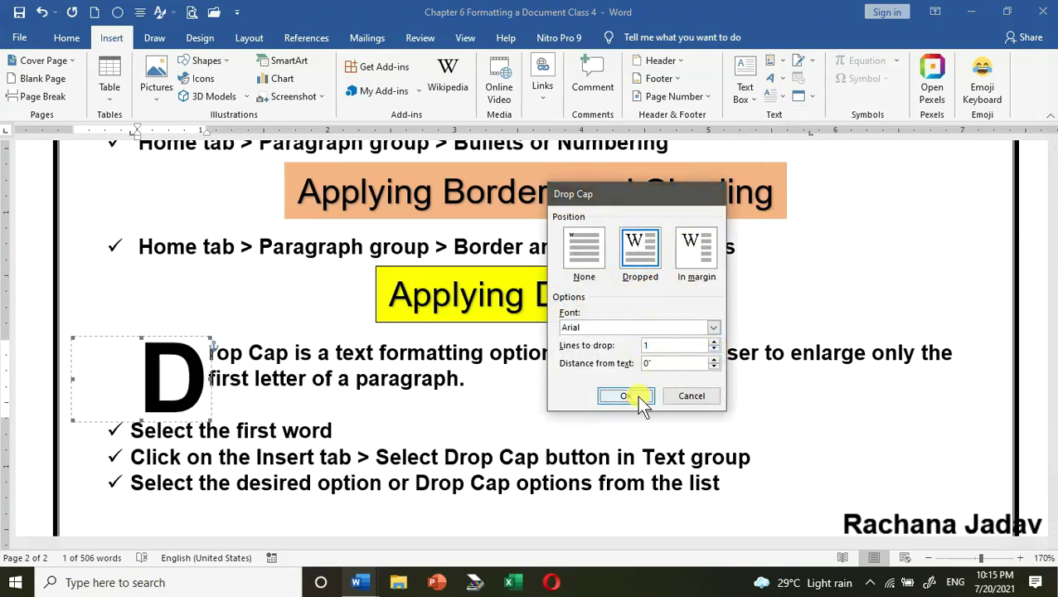
left_click(637, 395)
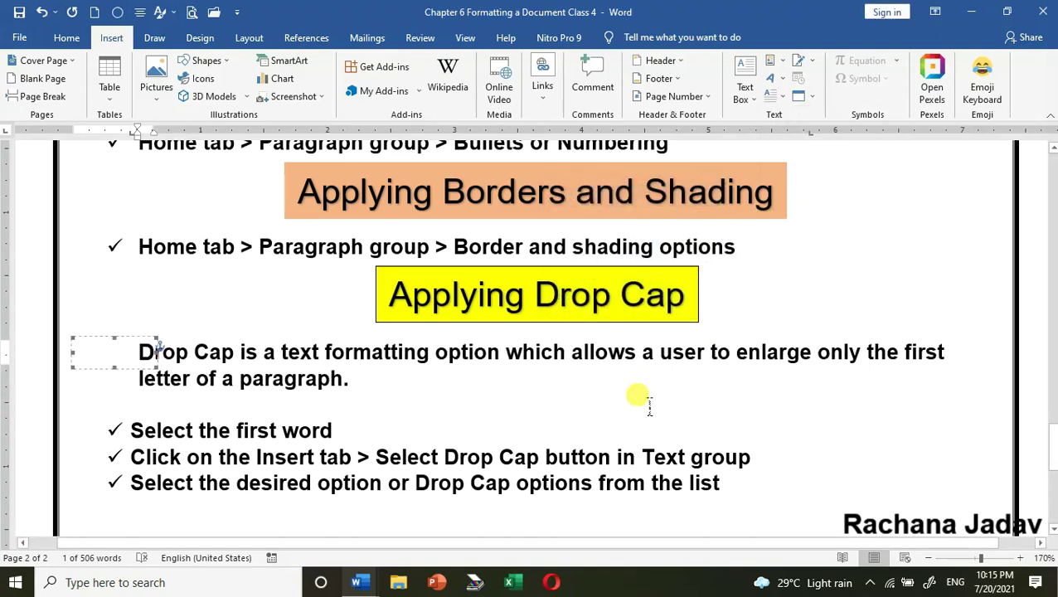
- Set the drop cap's lines to drop to 3
left_click(778, 96)
left_click(799, 221)
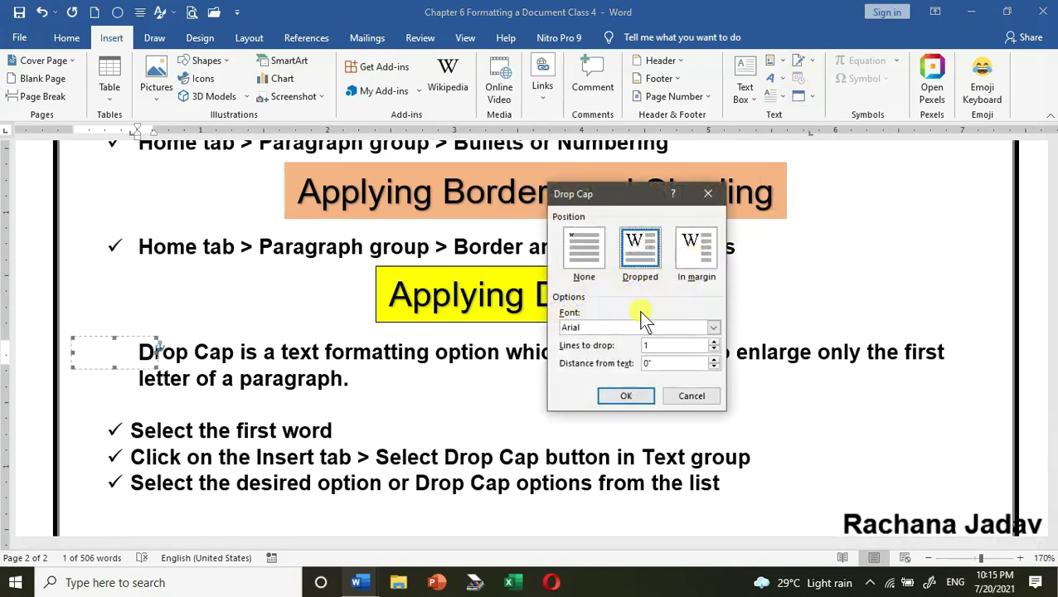
left_click(714, 345)
left_click(714, 345)
left_click(639, 397)
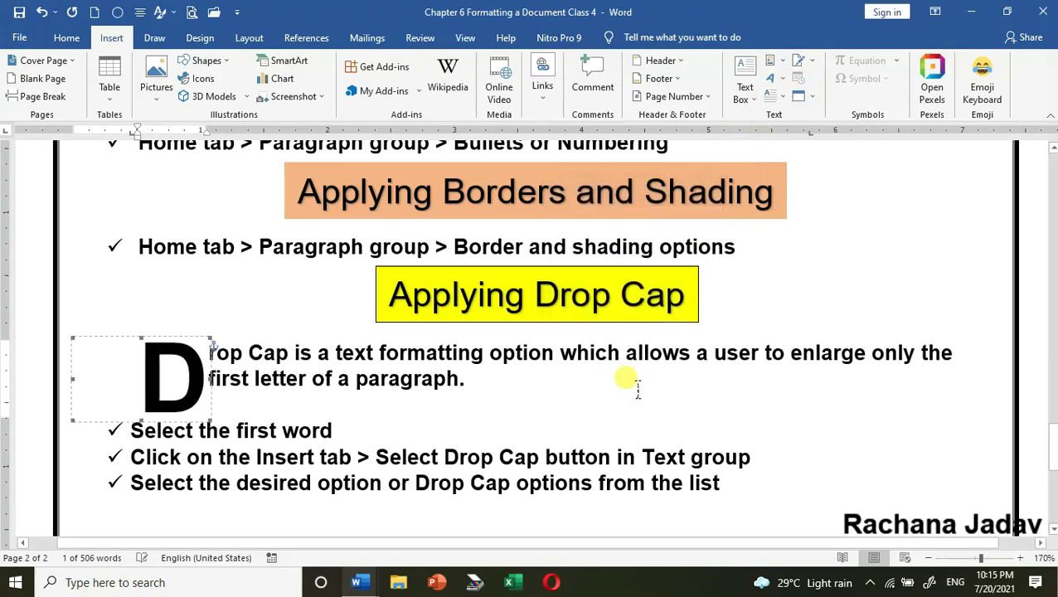